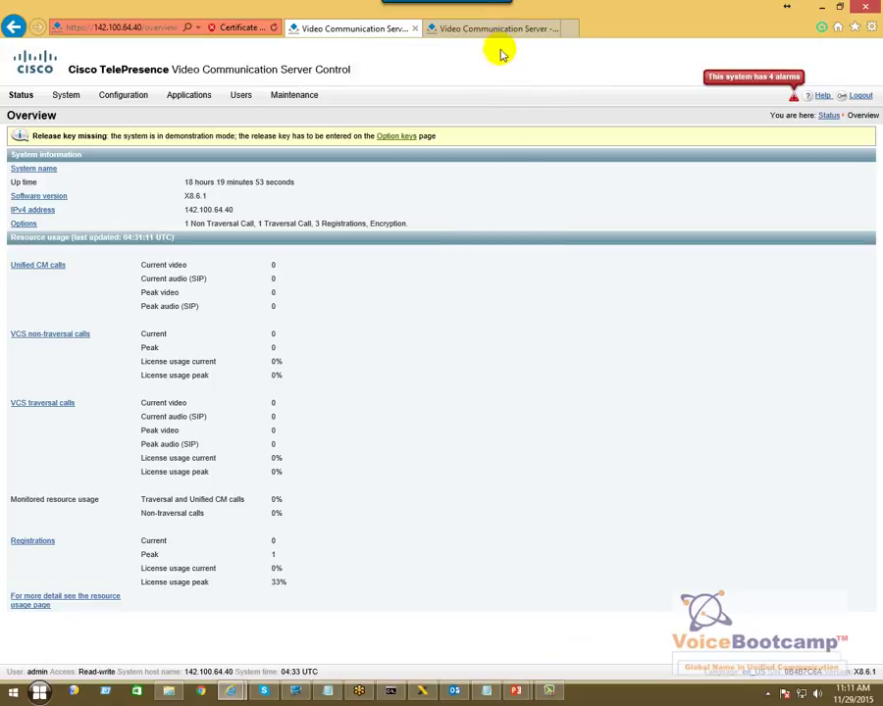
- Compare the overview pages of the 142.100.64.40 and 172.16.1.40 servers
click(464, 34)
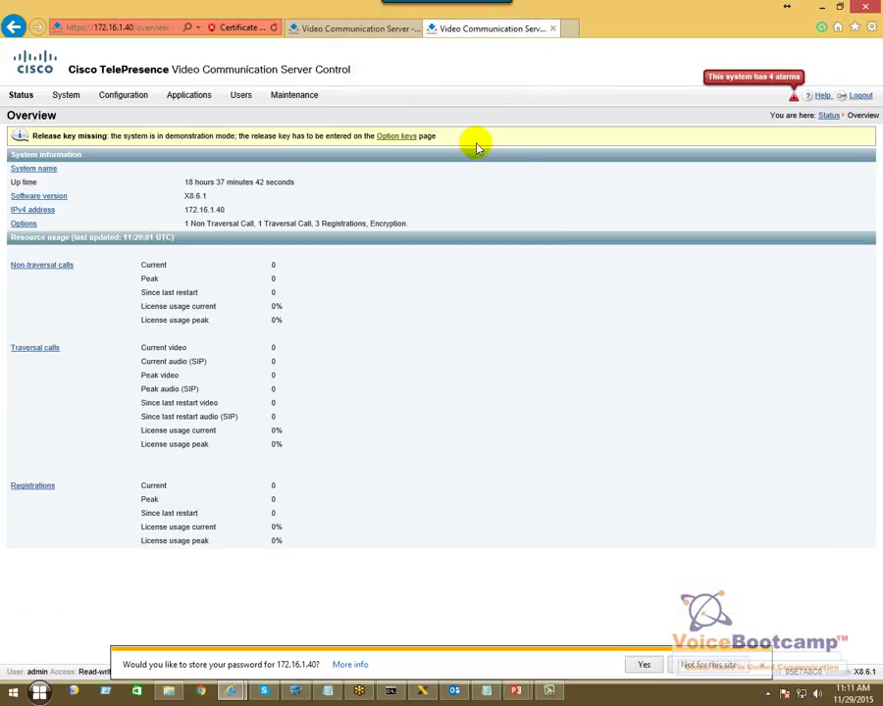
click(348, 33)
click(461, 33)
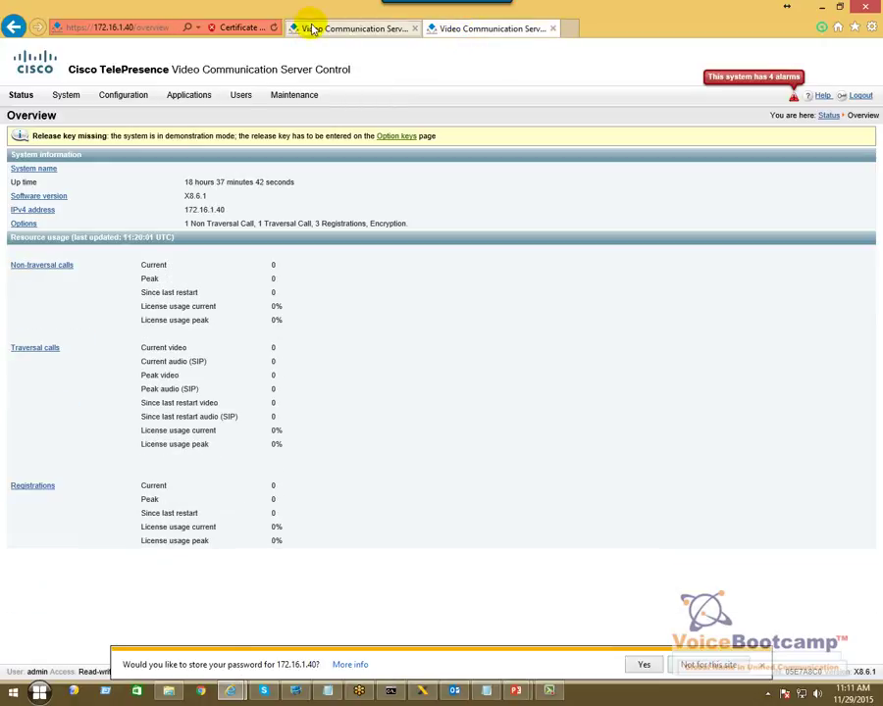
click(312, 29)
drag(172, 70, 345, 69)
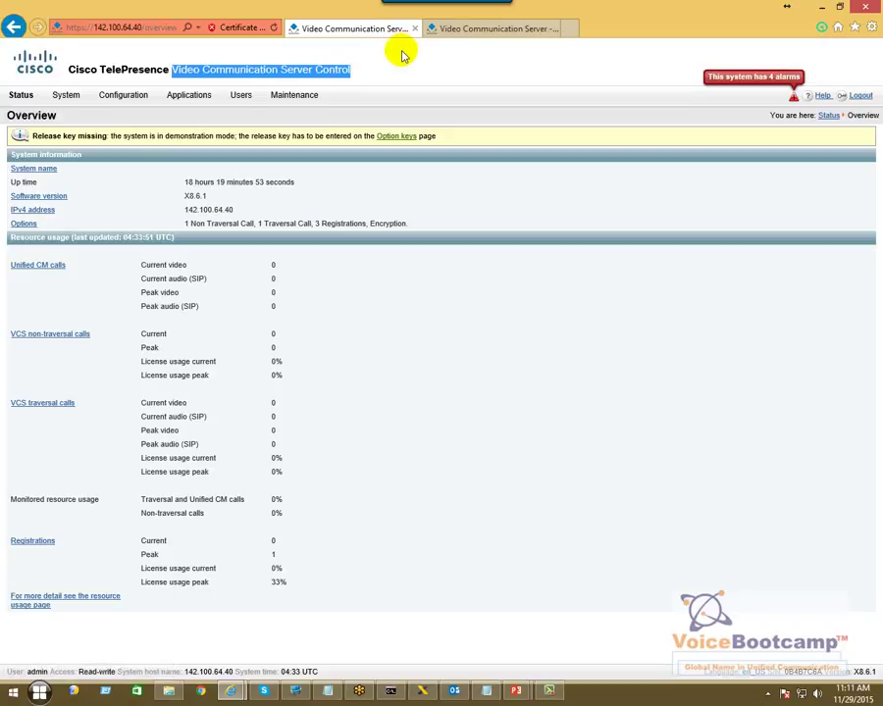
click(454, 31)
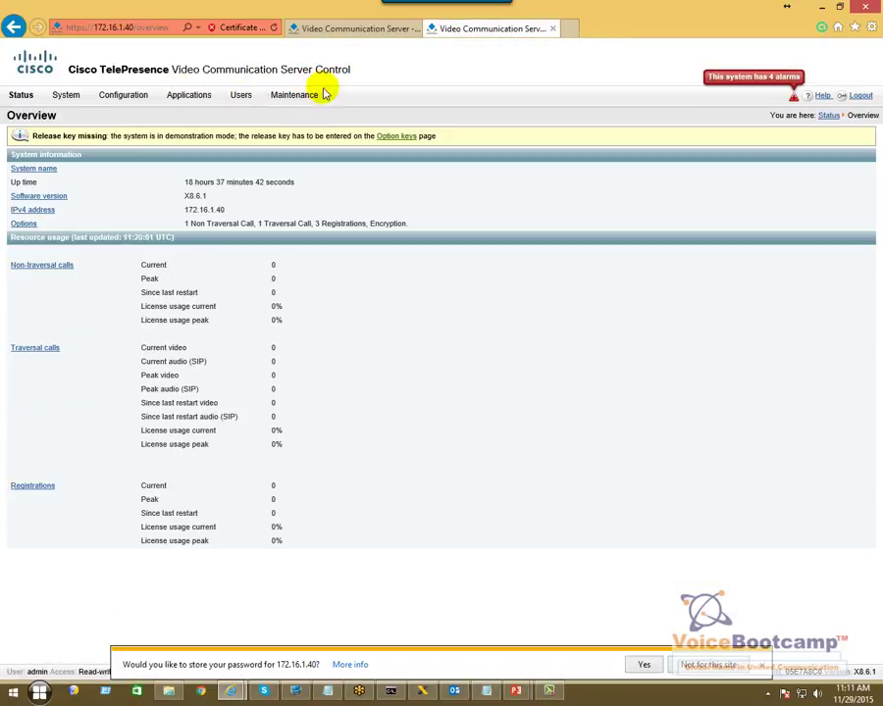
click(660, 499)
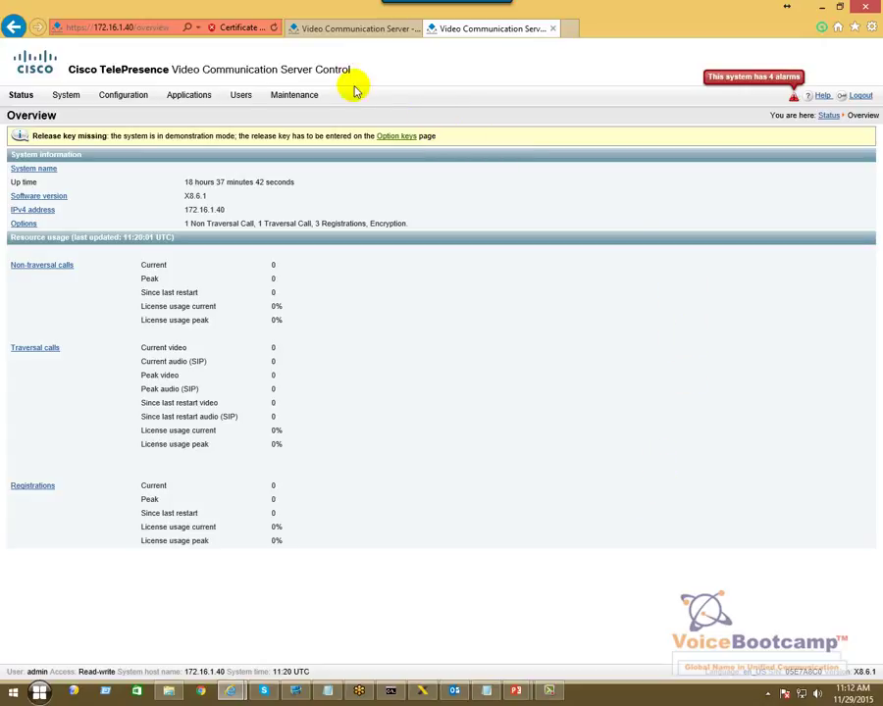
click(328, 35)
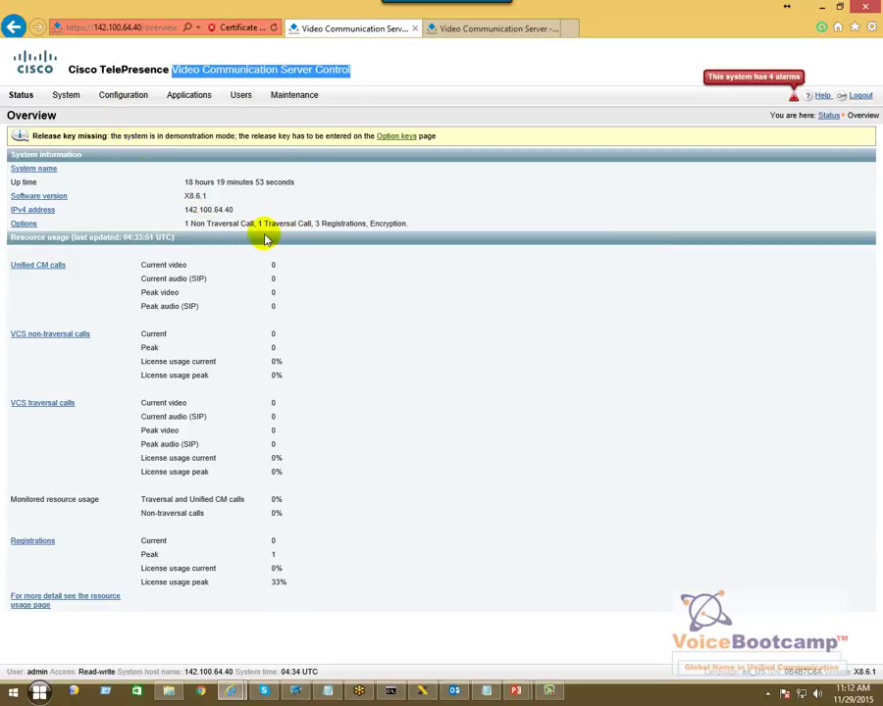
- Set the 142.100.64.40 server's system name to vcsc and save it
click(116, 98)
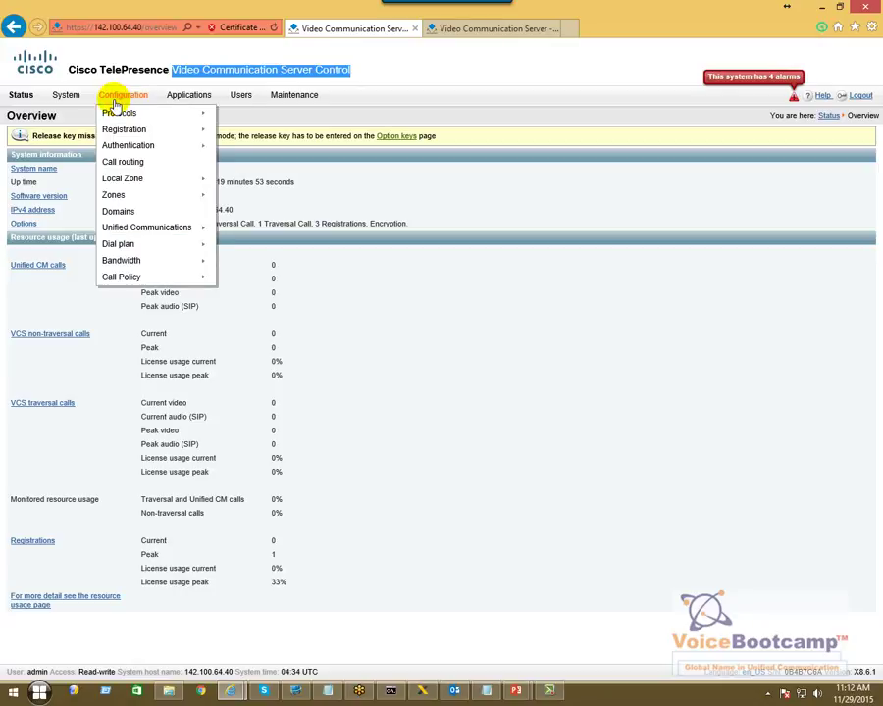
mouse_move(78, 104)
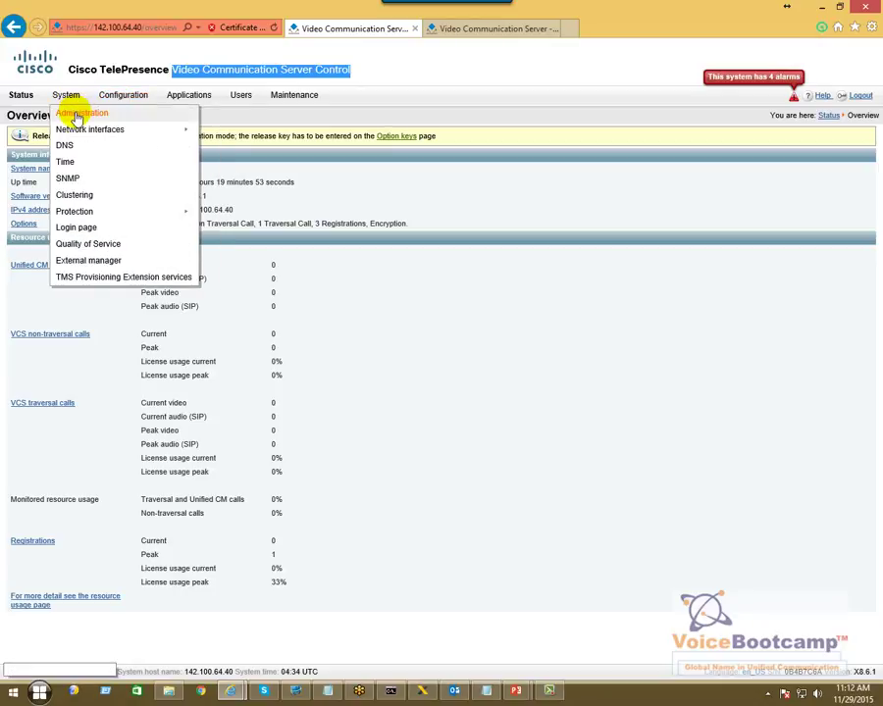
click(78, 114)
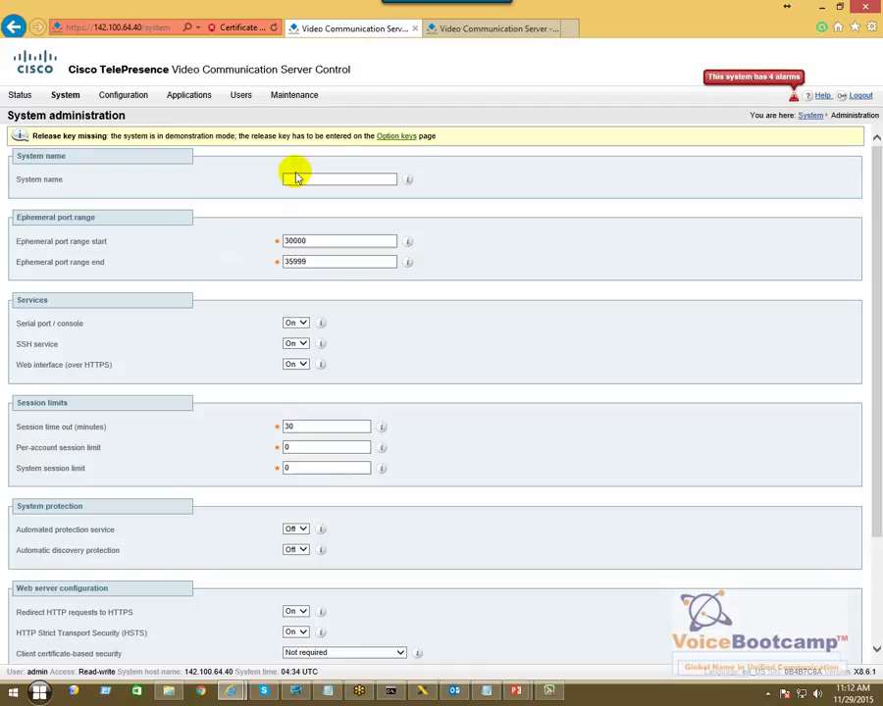
click(293, 179)
click(292, 179)
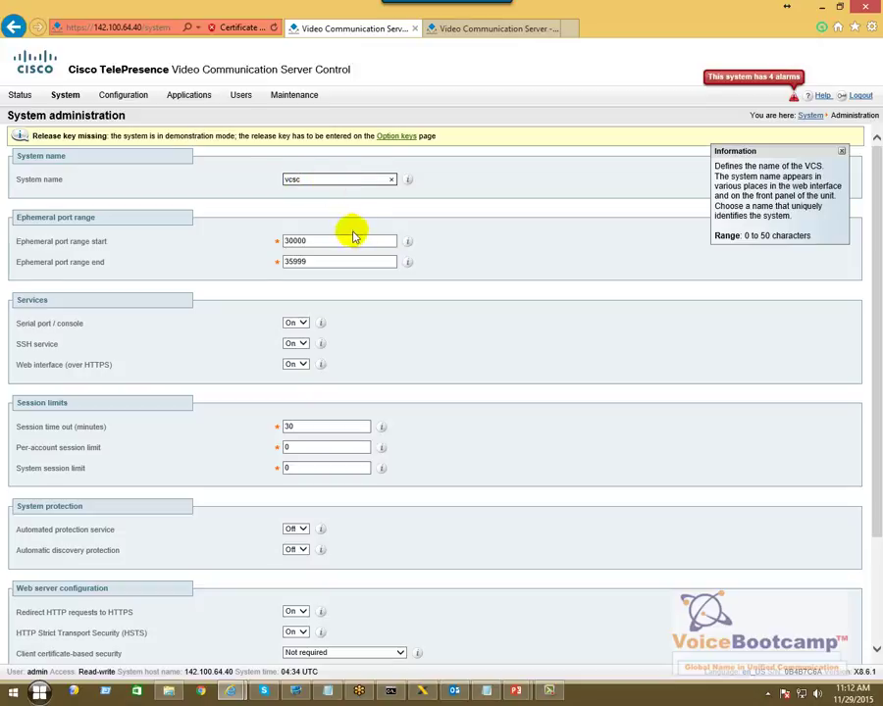
scroll(353, 479, down, 3)
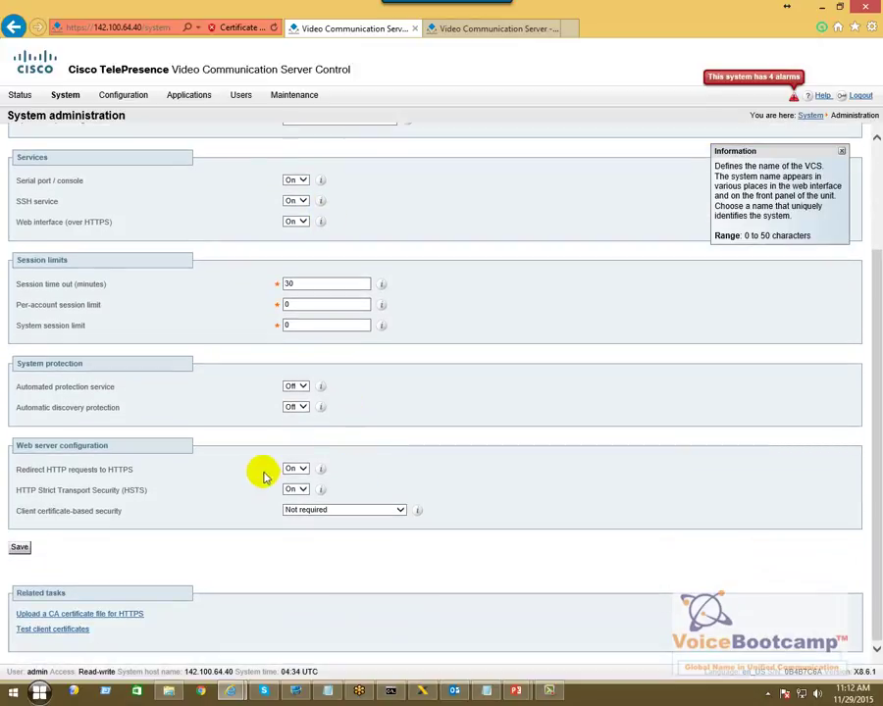
scroll(277, 509, up, 3)
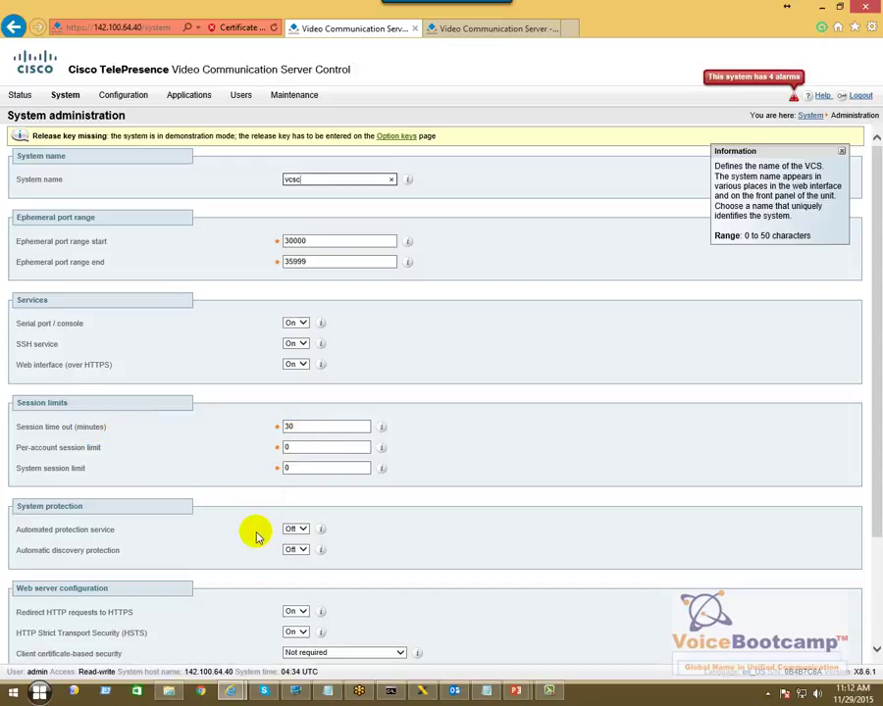
scroll(256, 536, down, 3)
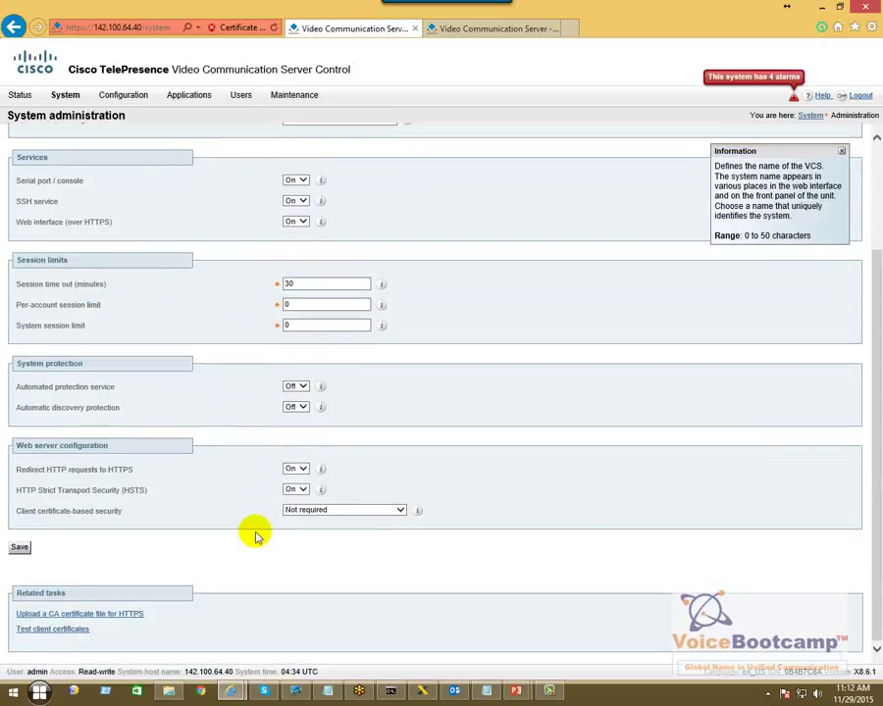
click(18, 546)
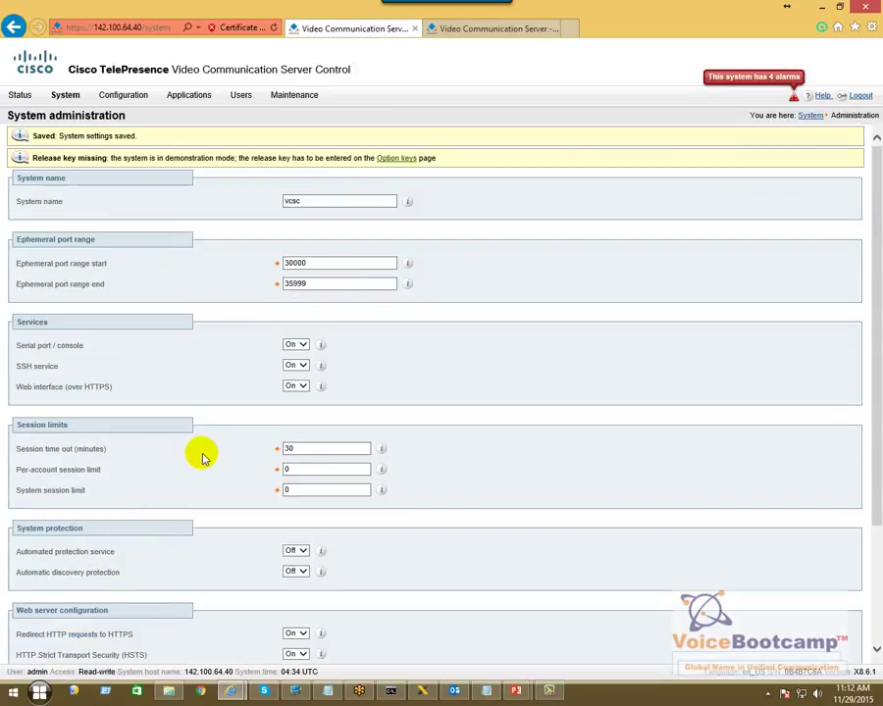
- Save the system name vsce on 172.16.1.40, then return to 142.100.64.40
click(449, 30)
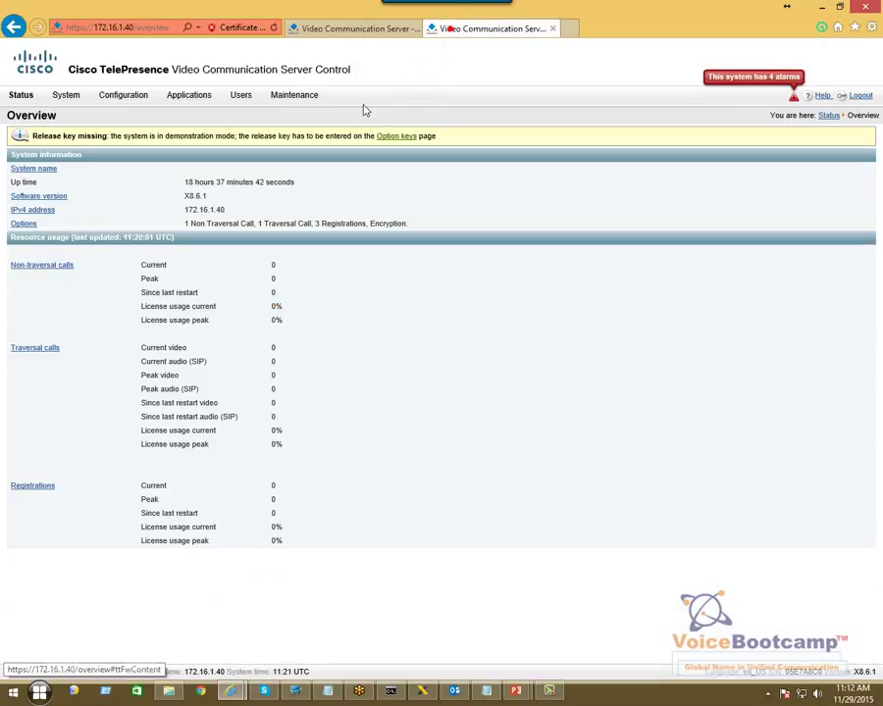
click(78, 113)
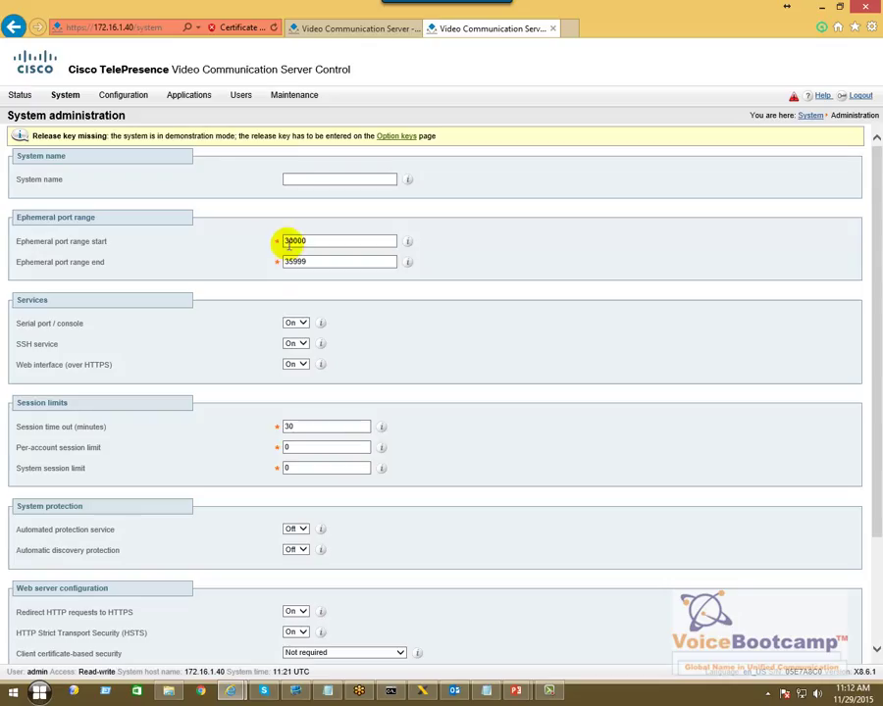
click(309, 180)
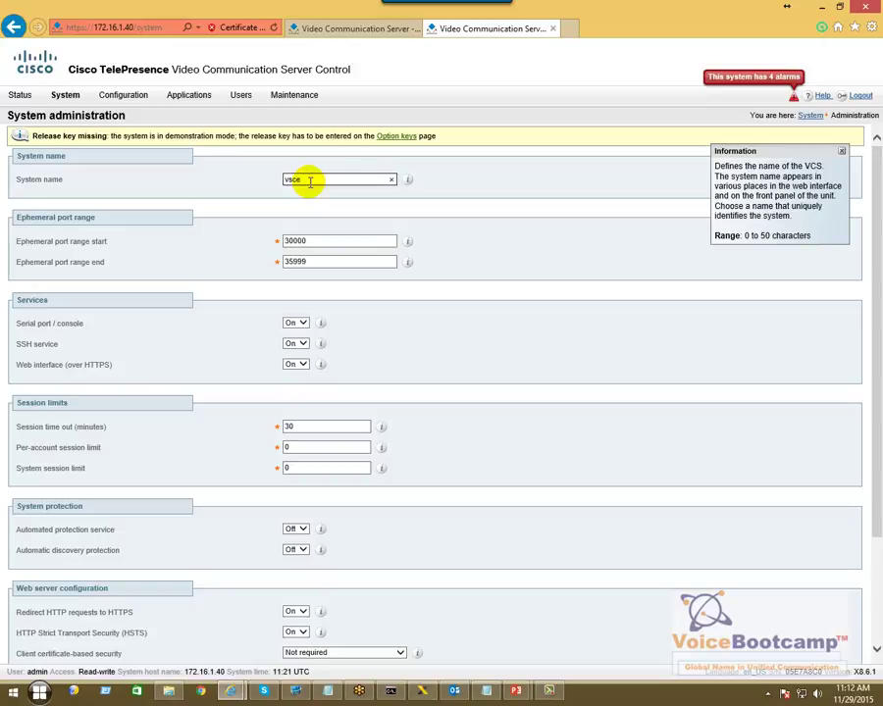
scroll(101, 211, down, 2)
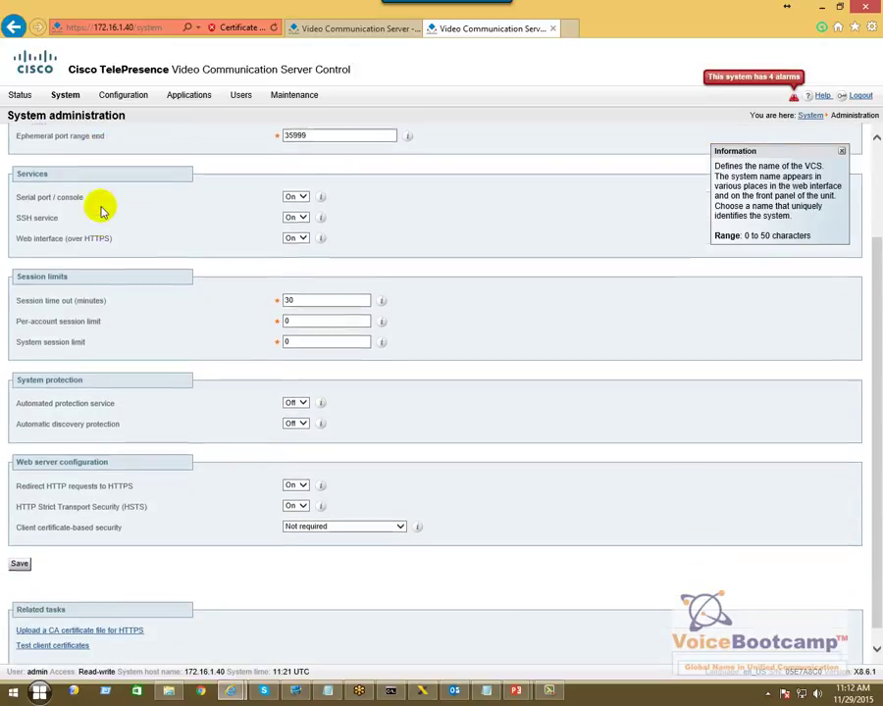
click(19, 547)
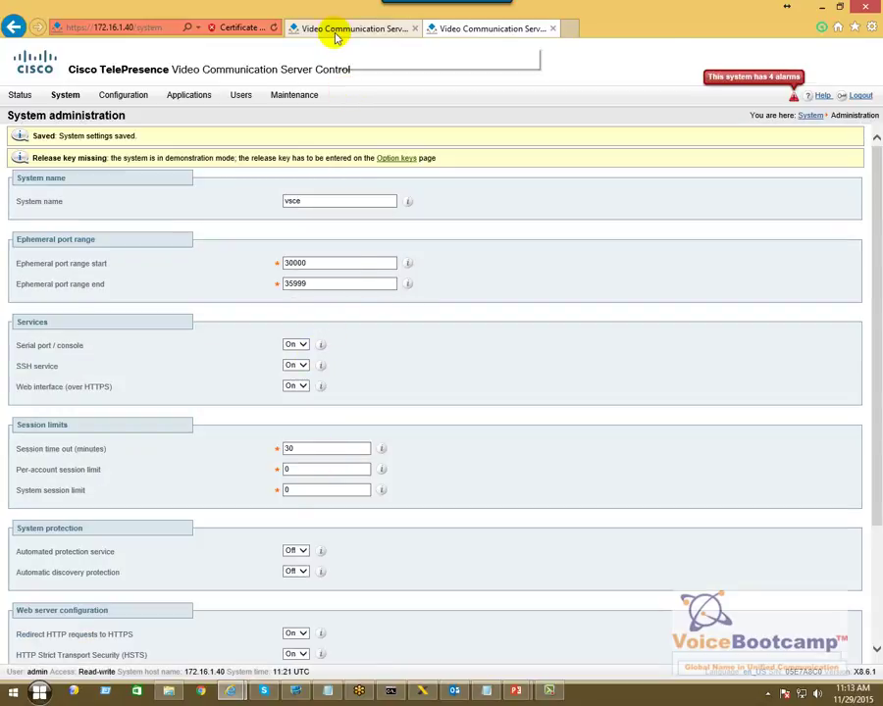
click(336, 36)
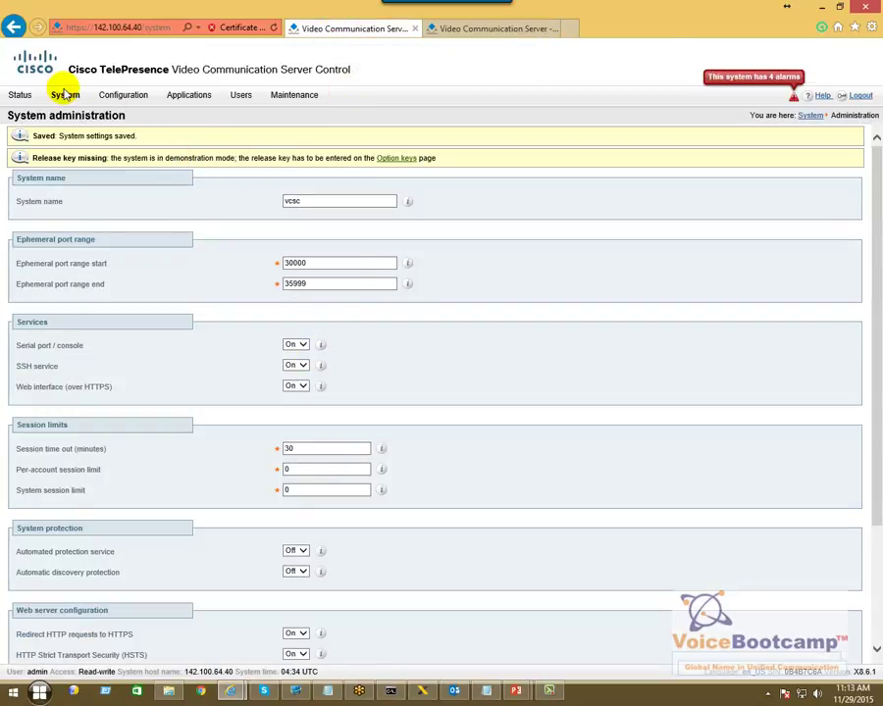
- Save DNS host vcsc, domain corp.voicebootcamp.com and server 142.100.64.50 on 142.100.64.40
mouse_move(64, 94)
click(78, 150)
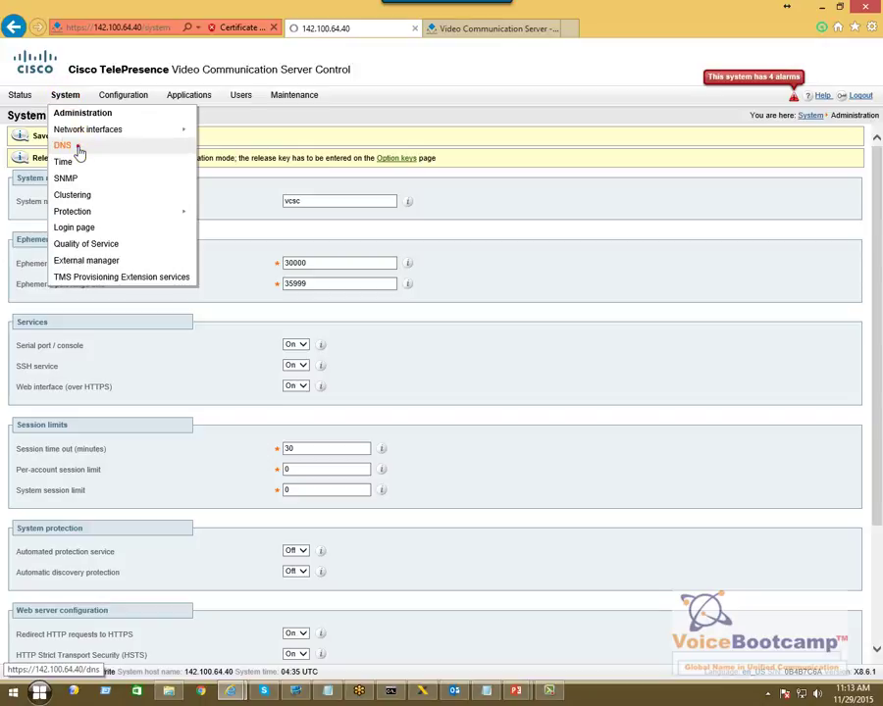
click(127, 178)
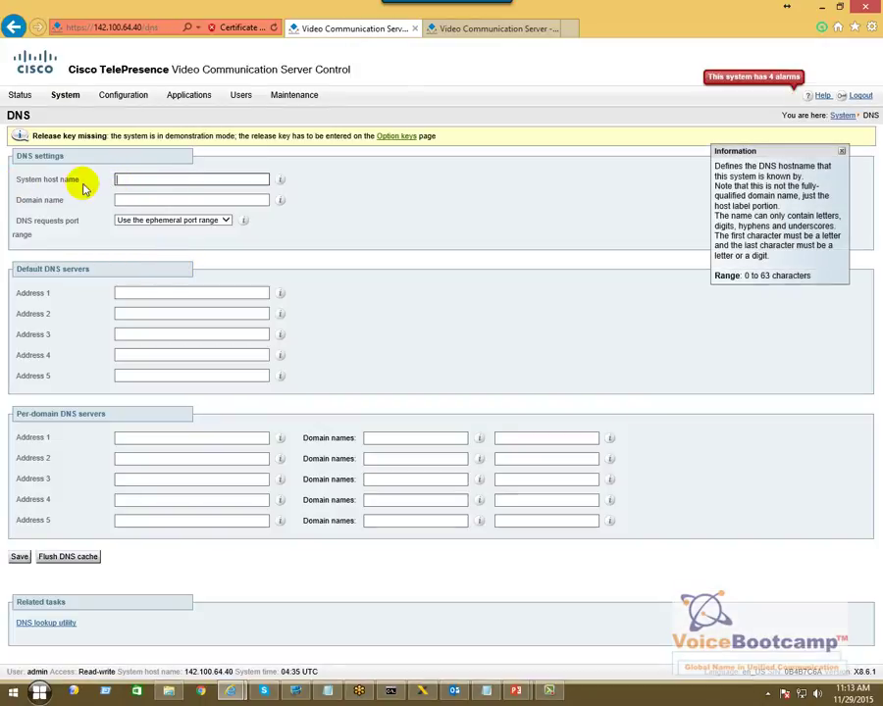
click(127, 181)
text(vcse)
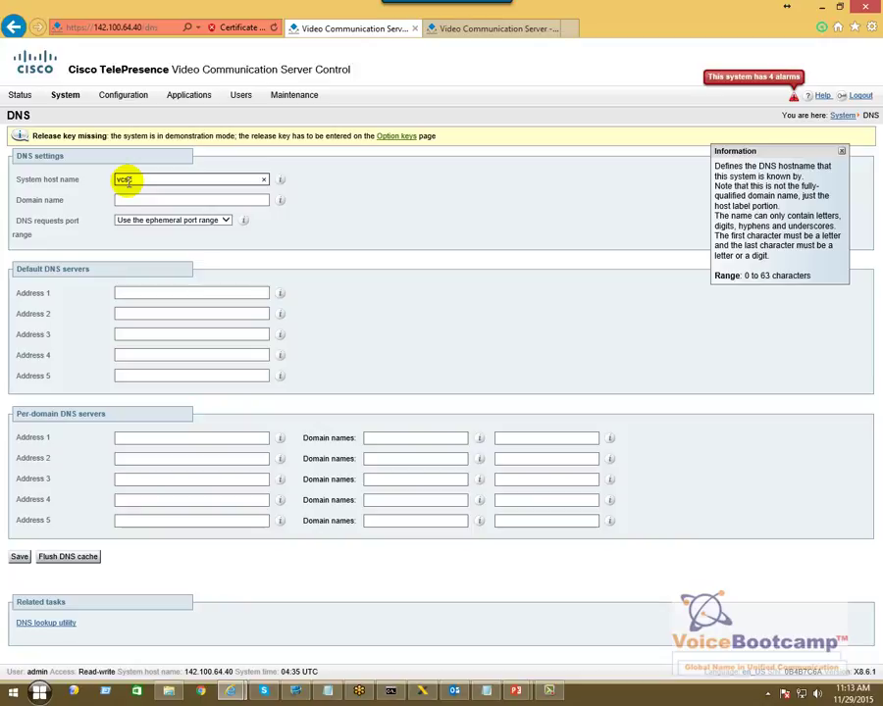
key(Tab)
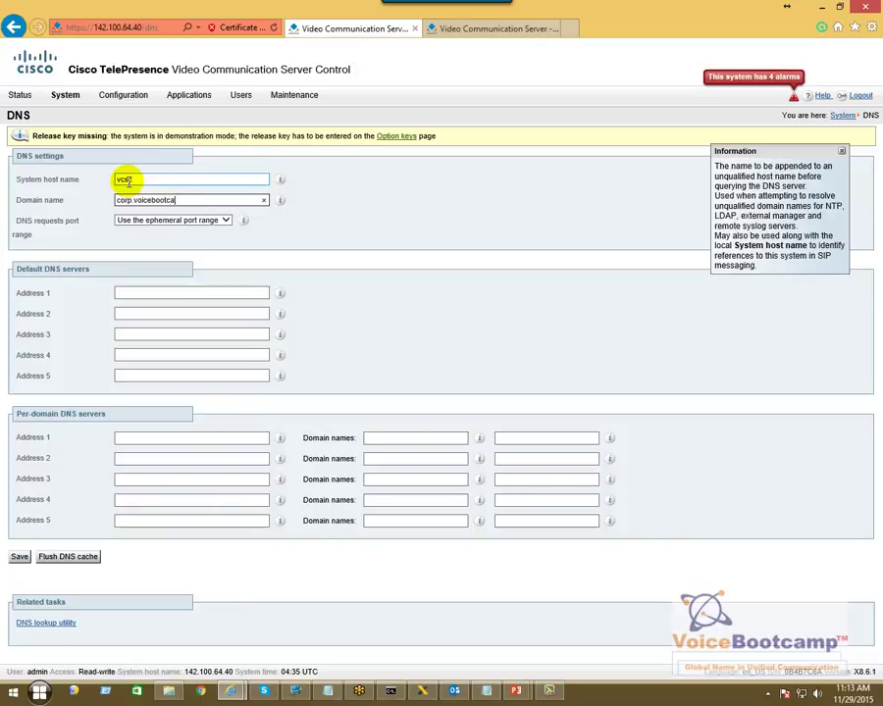
text(corp.voicebootcamp.com)
key(Tab)
key(Tab)
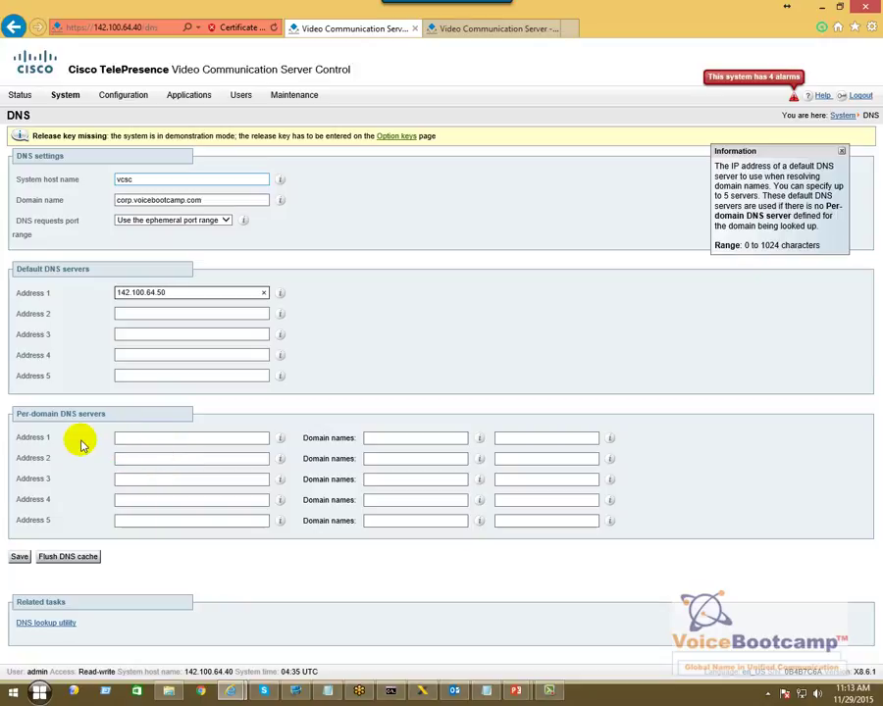
click(20, 558)
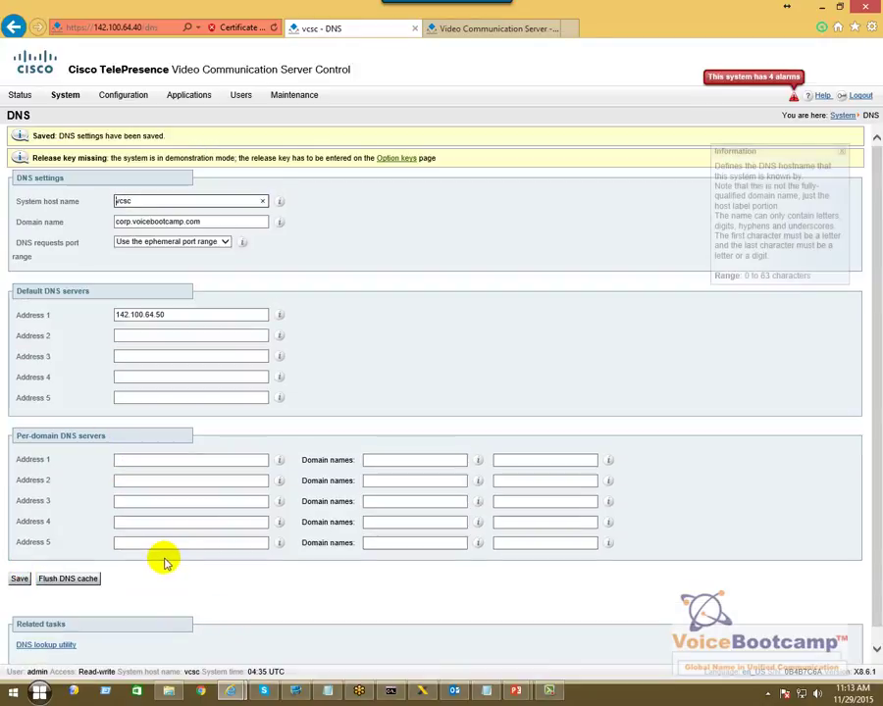
click(451, 36)
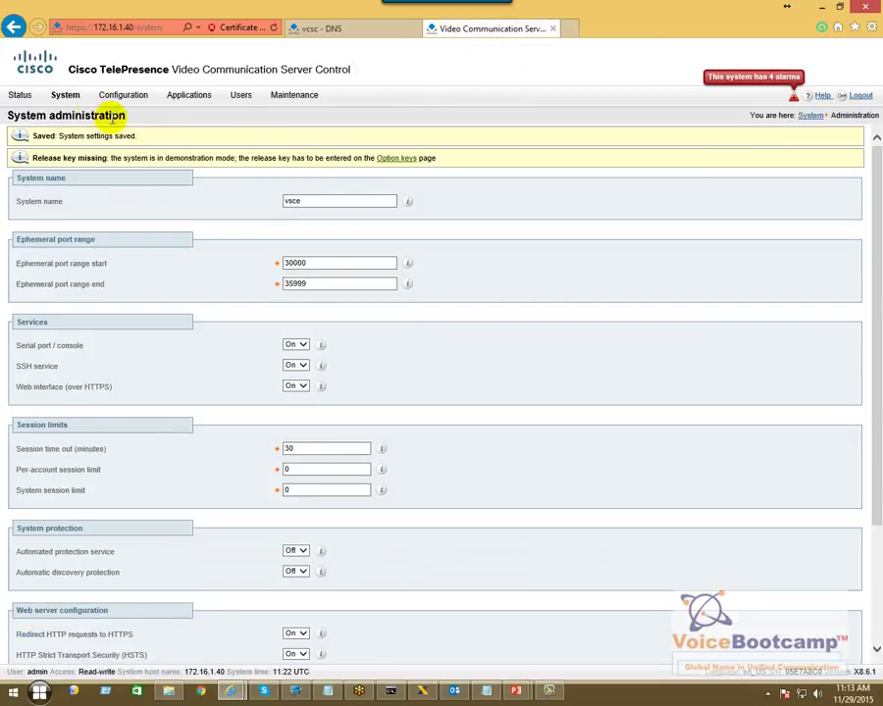
- Open the 172.16.1.40 DNS settings, then go back to the vcsc server's saved DNS page
mouse_move(67, 101)
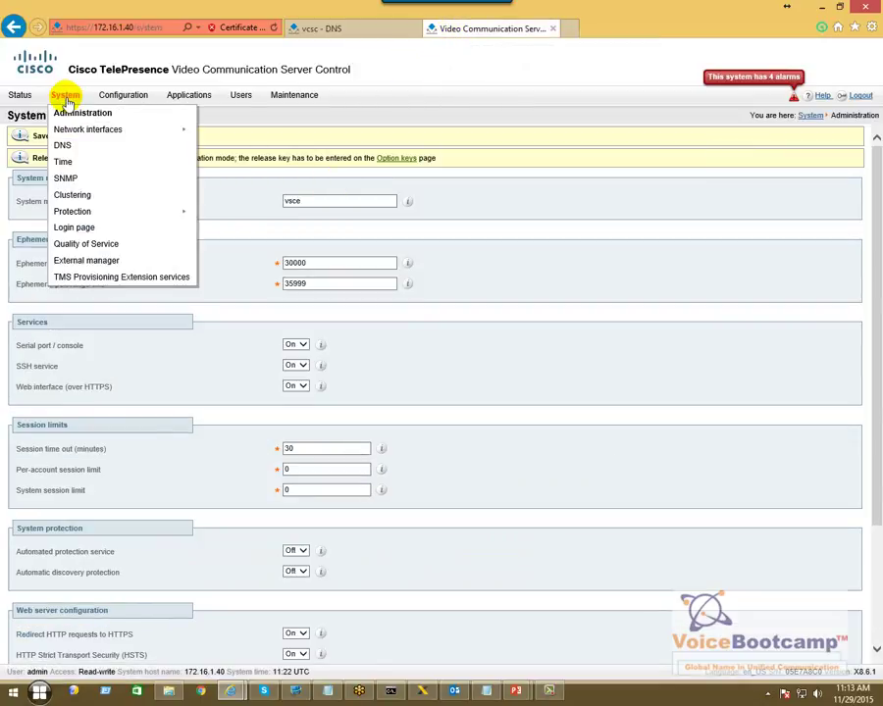
click(87, 146)
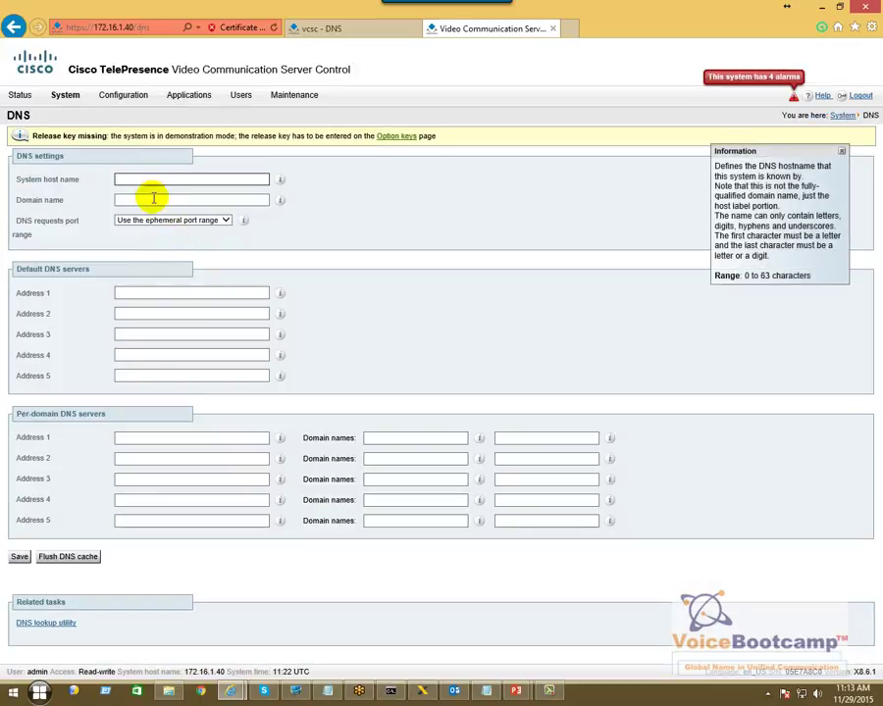
click(132, 179)
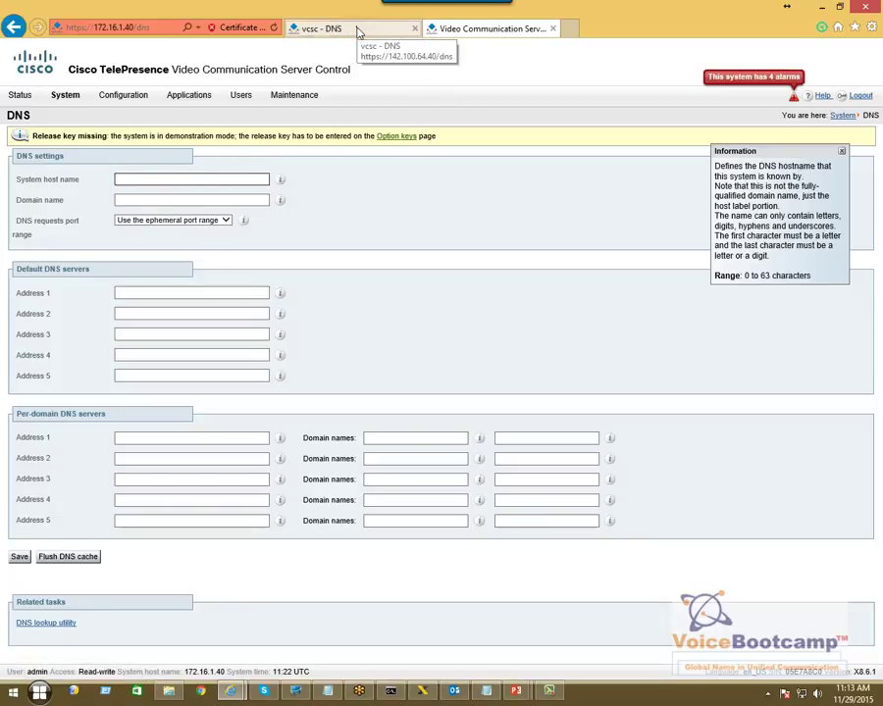
click(358, 30)
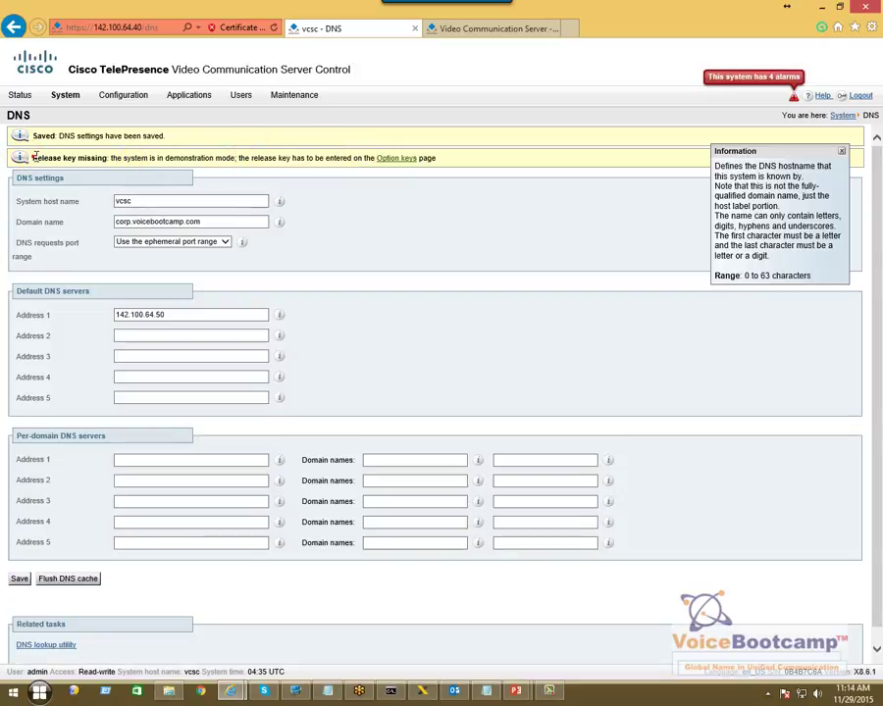
drag(33, 157, 106, 155)
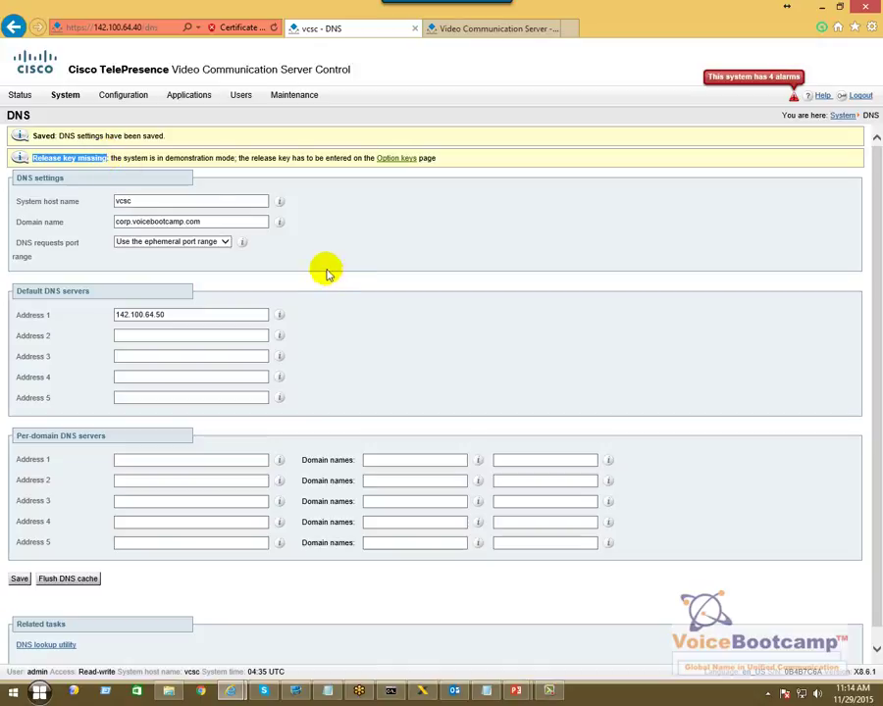
click(496, 691)
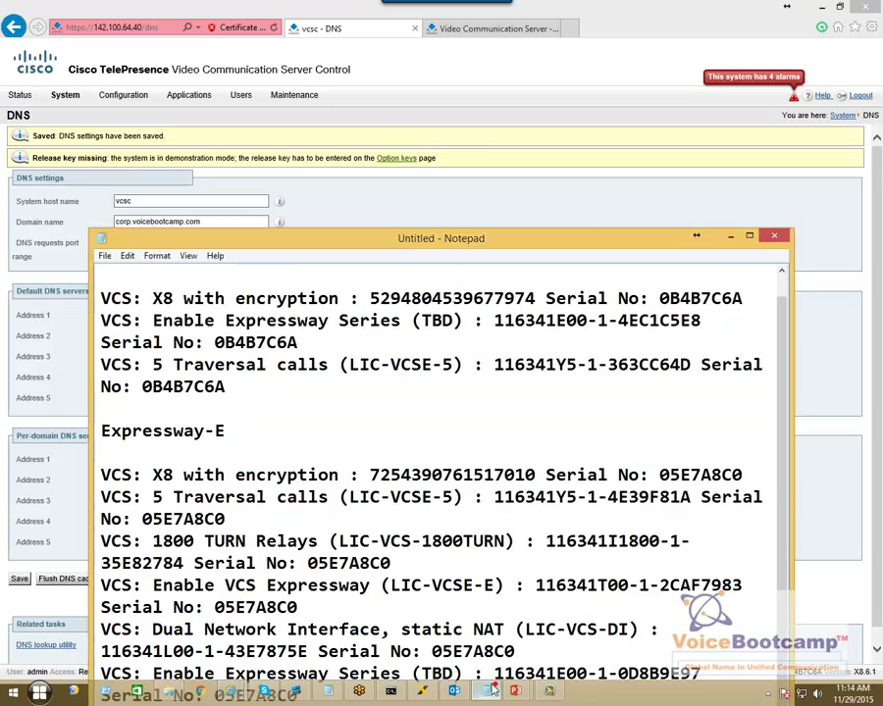
scroll(476, 342, up, 1)
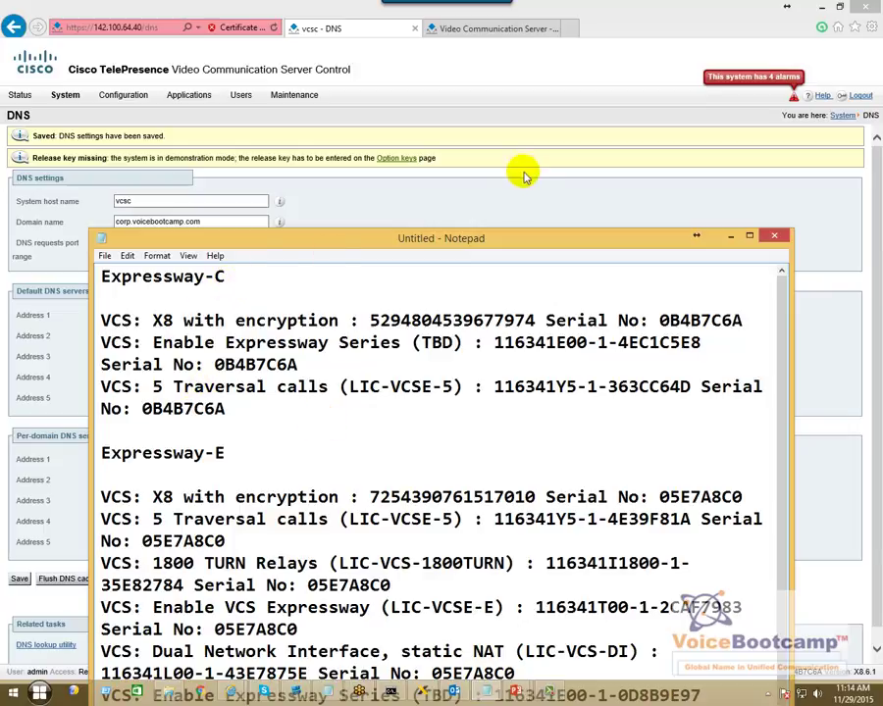
click(490, 205)
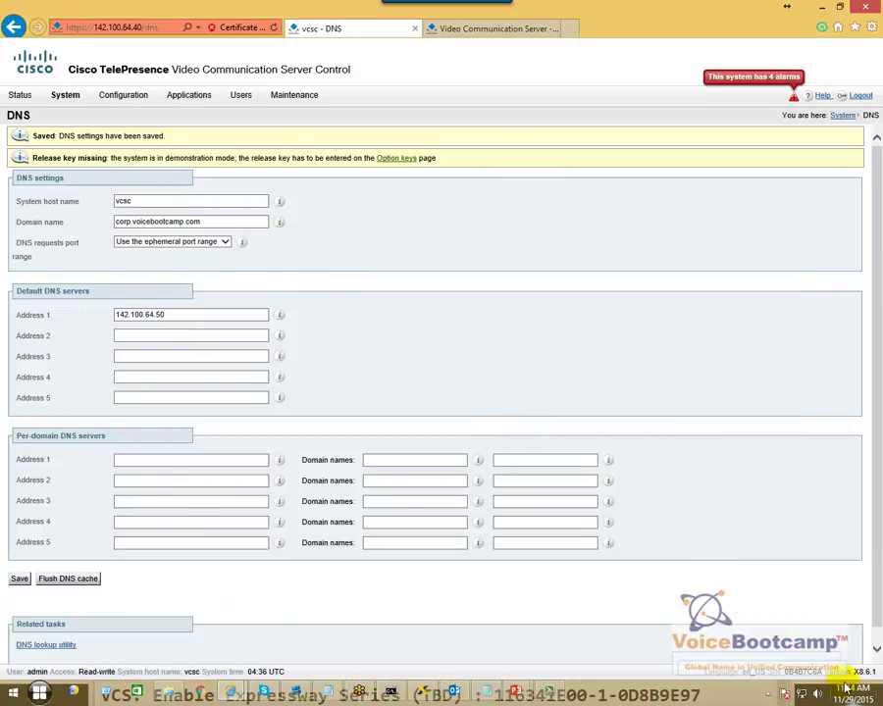
drag(822, 673, 793, 678)
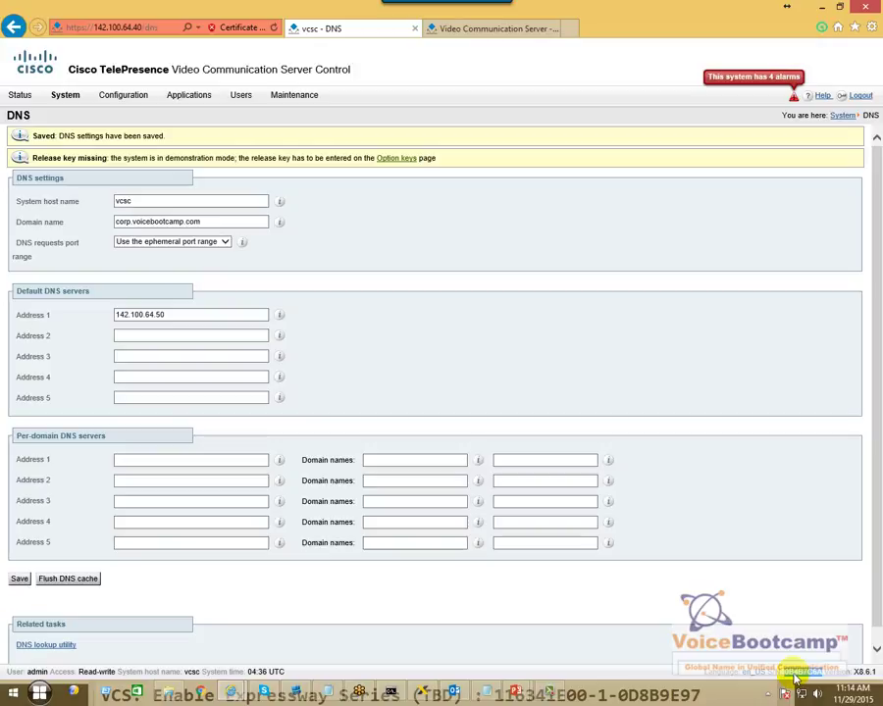
drag(795, 677, 803, 679)
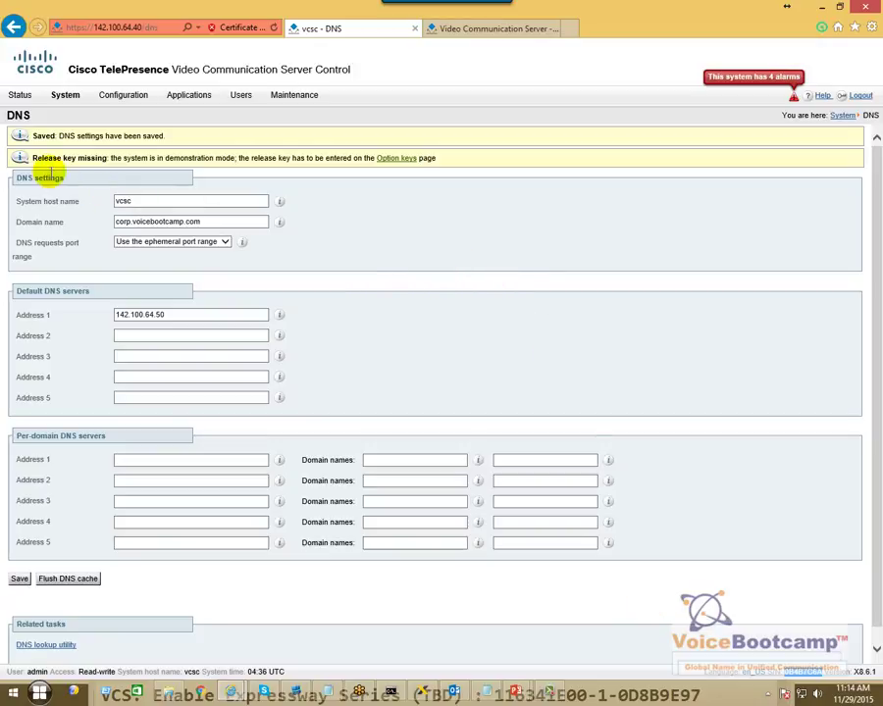
- Copy the Expressway-C X8 encryption release key from the licence notes for the Option keys page
click(384, 166)
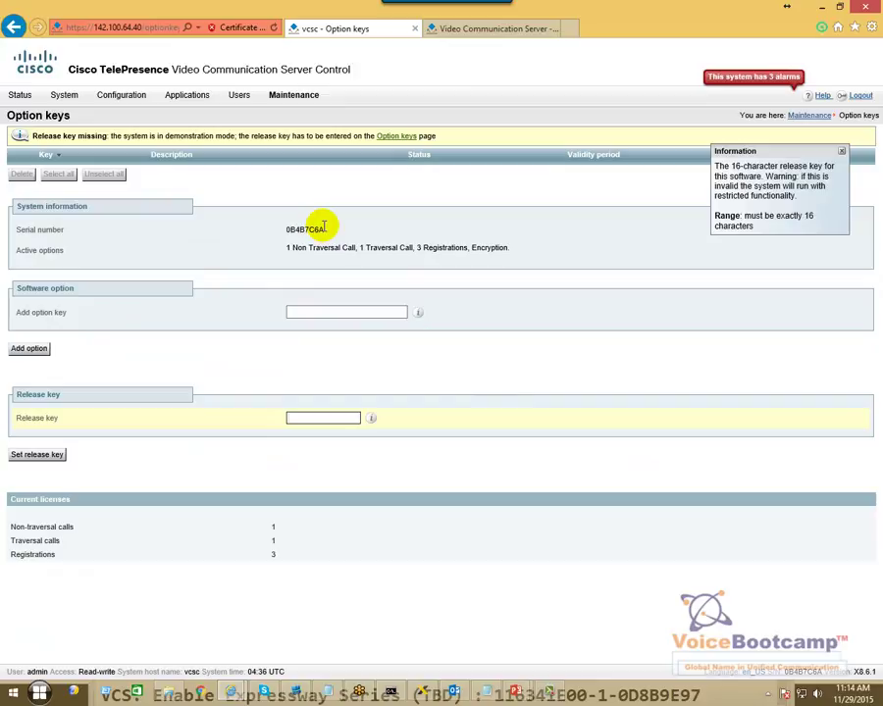
drag(324, 227, 501, 253)
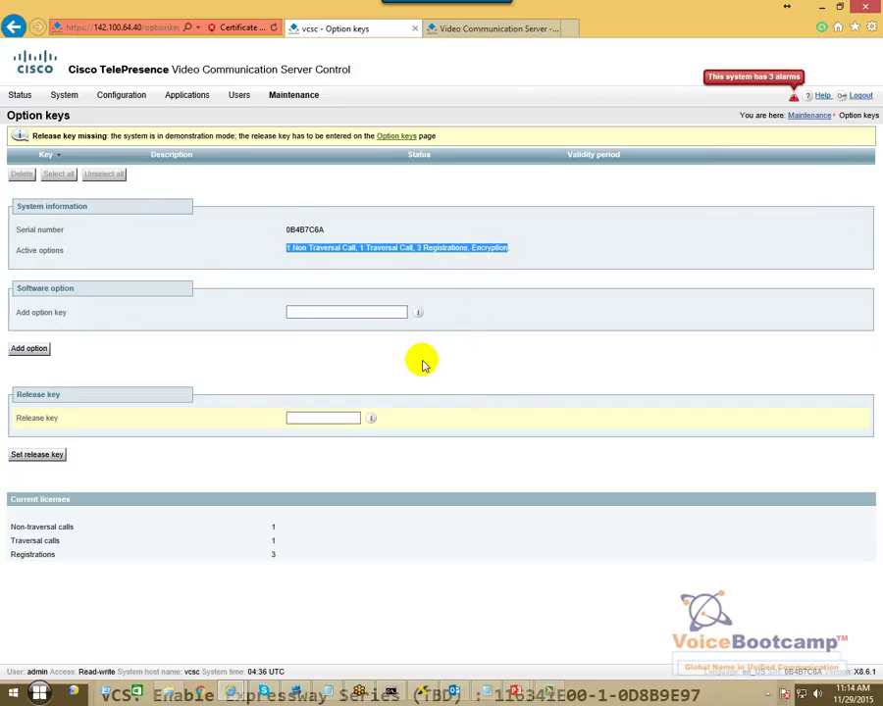
click(486, 693)
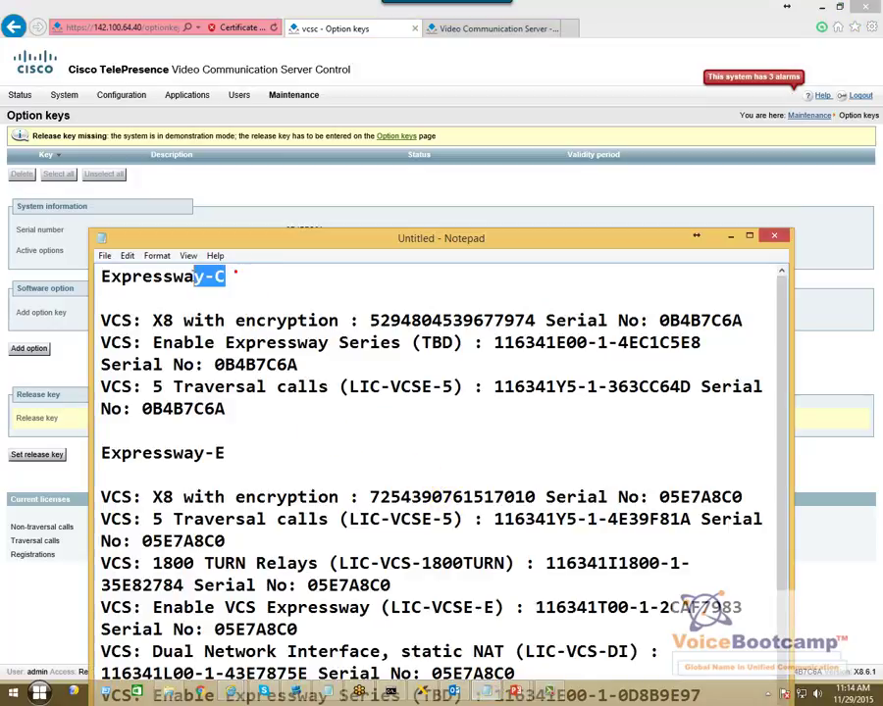
drag(175, 276, 101, 265)
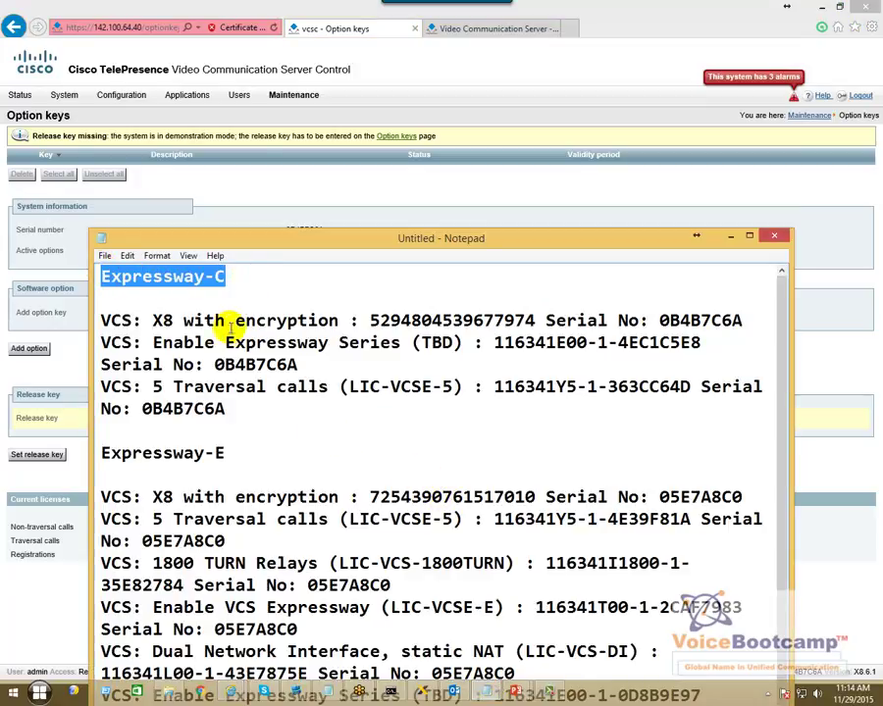
mouse_move(535, 322)
mouse_down()
mouse_move(373, 322)
mouse_move(529, 319)
mouse_up()
click(392, 320)
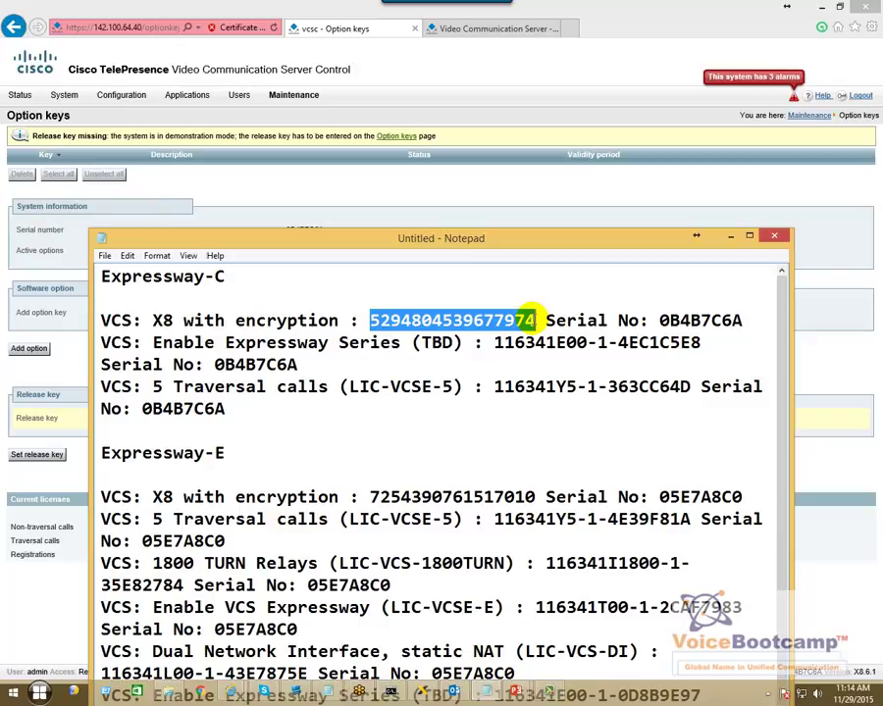
right_click(426, 323)
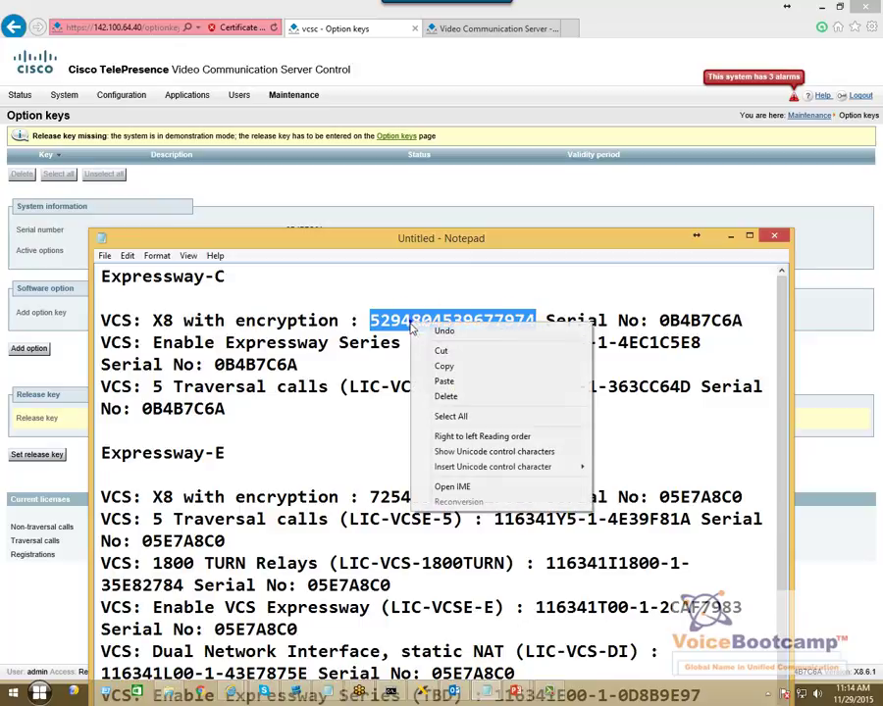
click(444, 367)
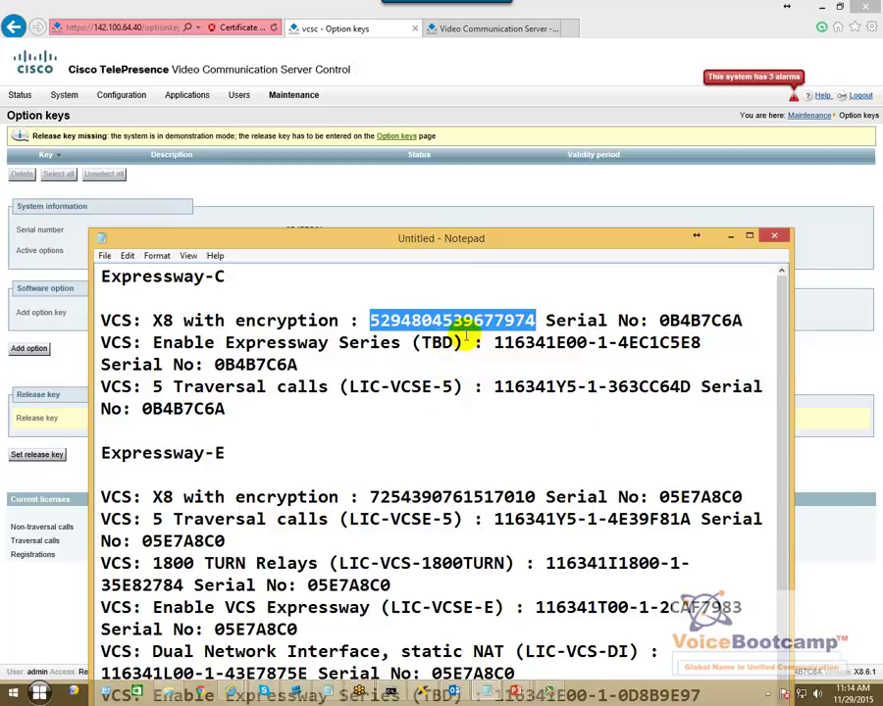
click(750, 236)
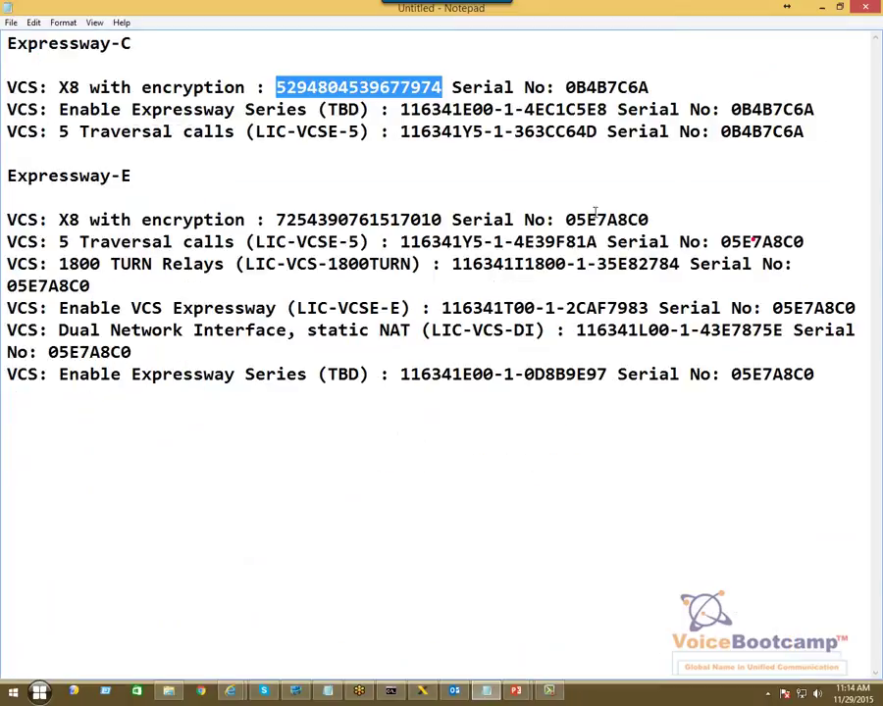
right_click(436, 89)
click(477, 138)
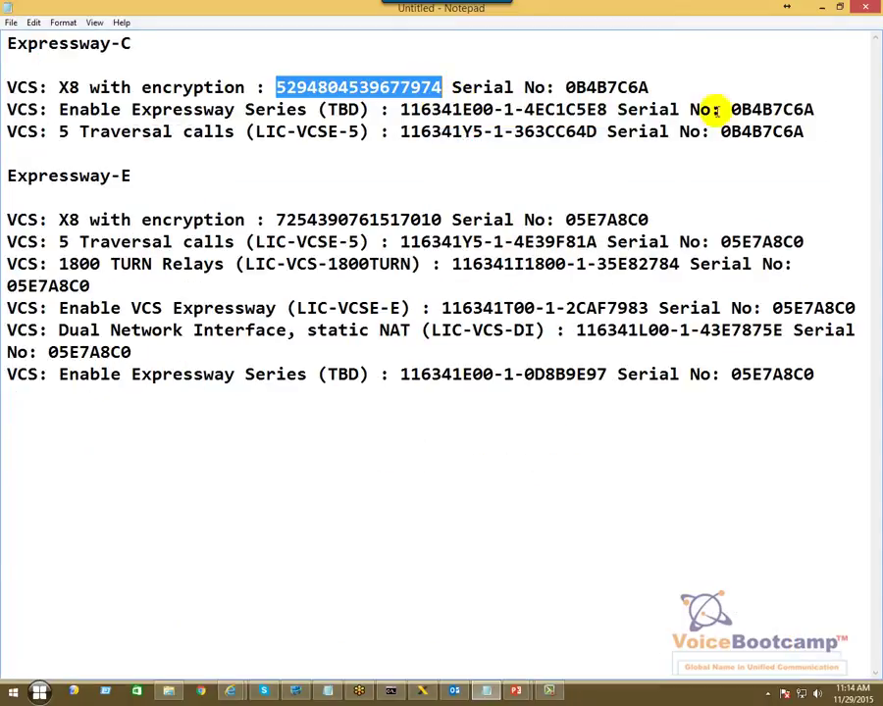
click(824, 10)
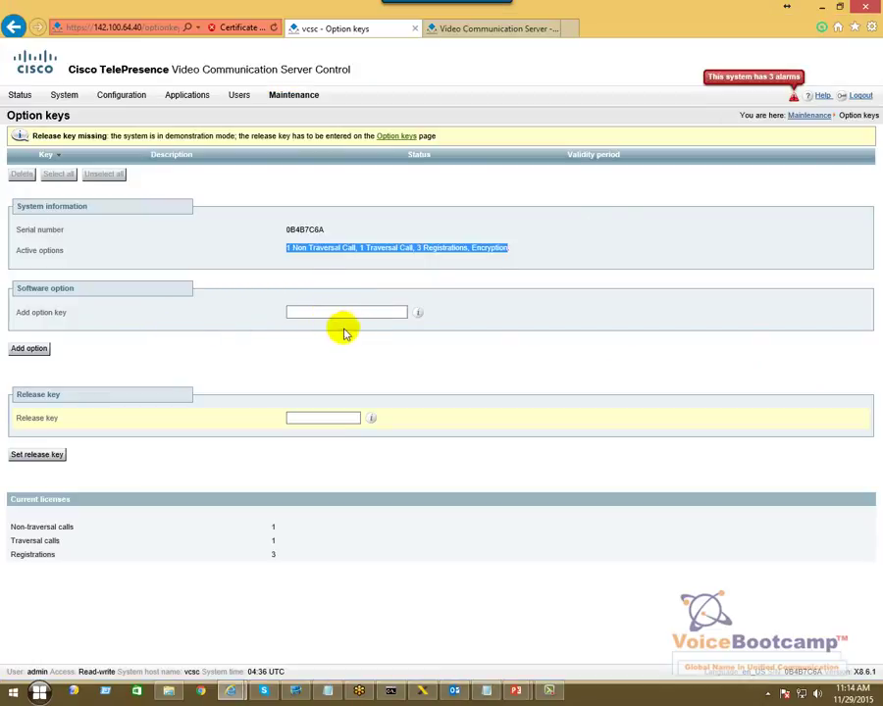
key(alt+Tab)
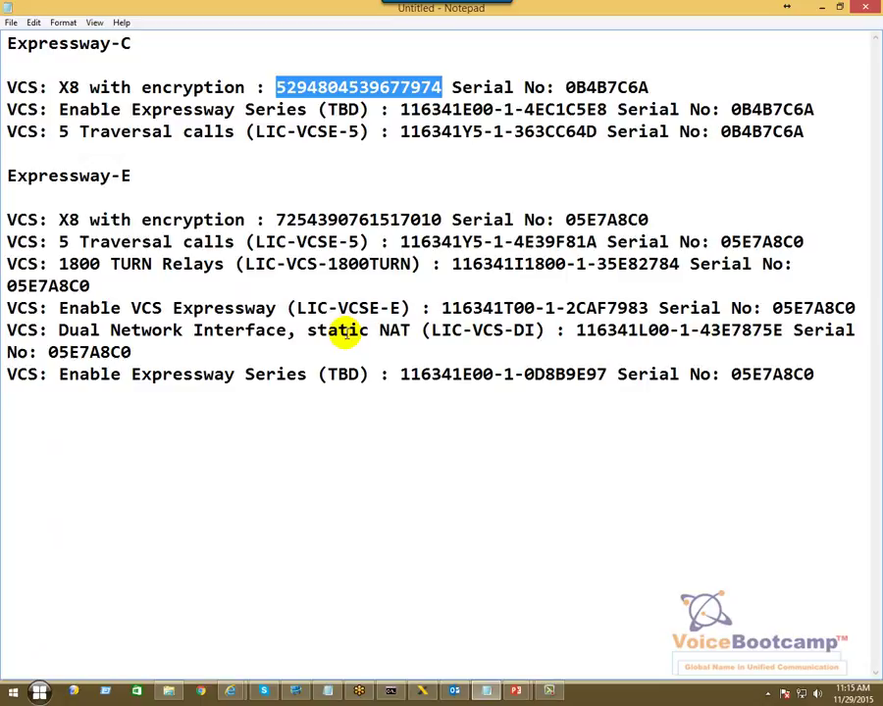
key(alt+Tab)
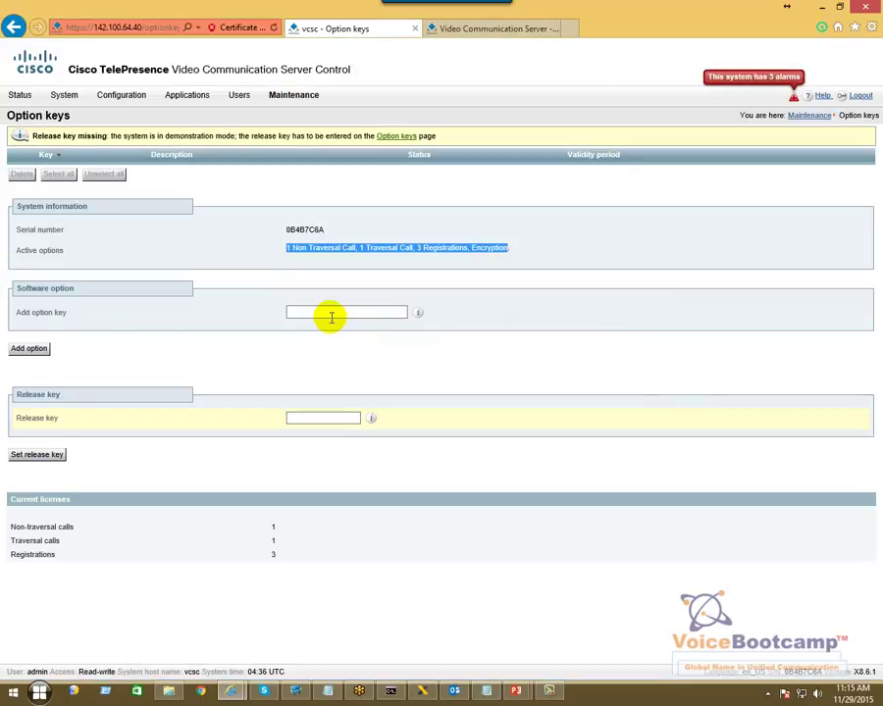
- Paste the key into Release key and save it, then try adding it as an option key
click(302, 417)
key(ctrl+v)
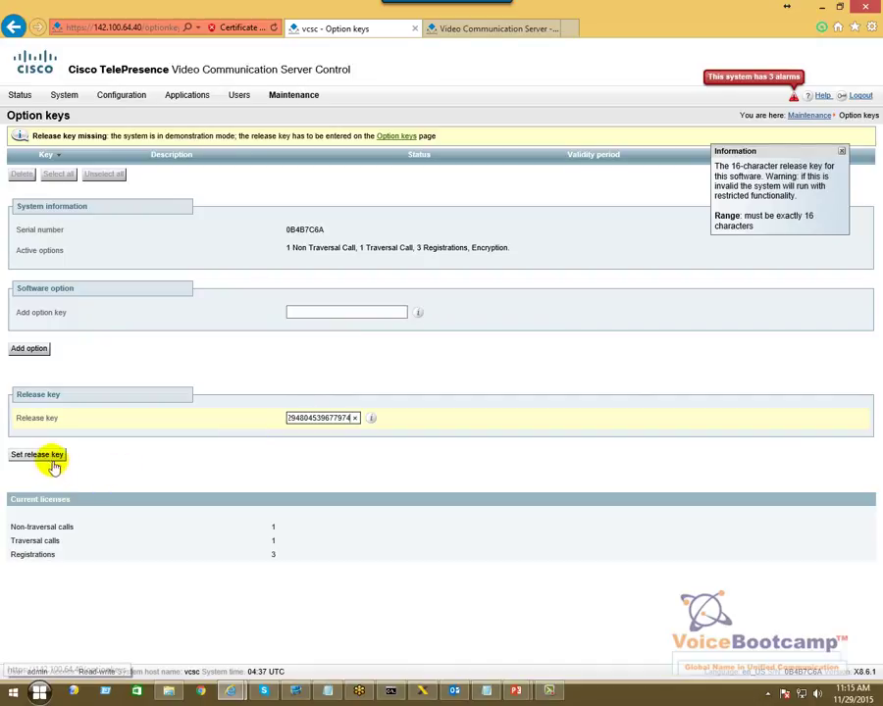
click(49, 456)
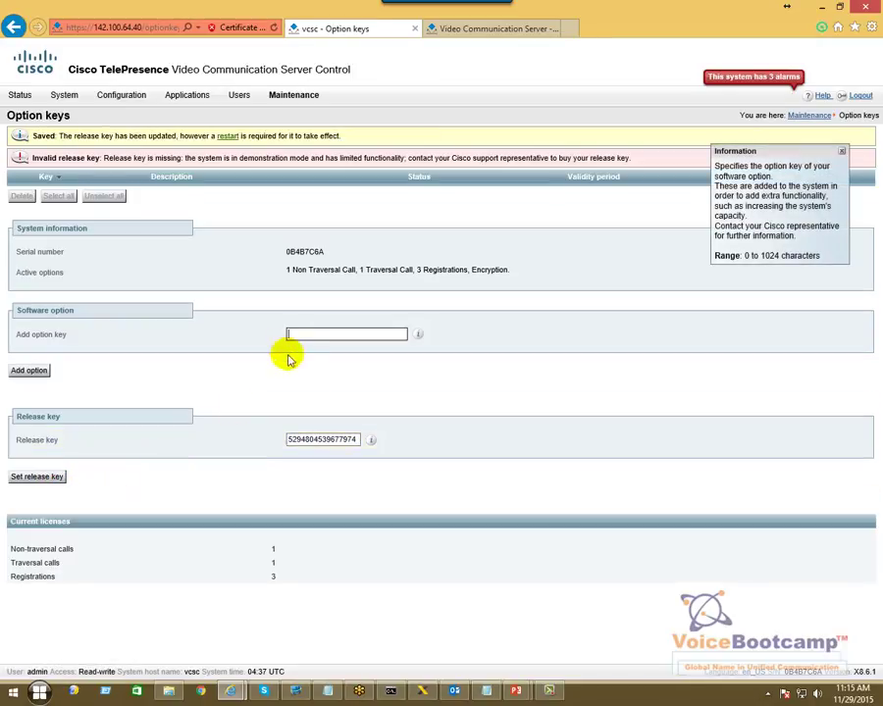
key(ctrl+v)
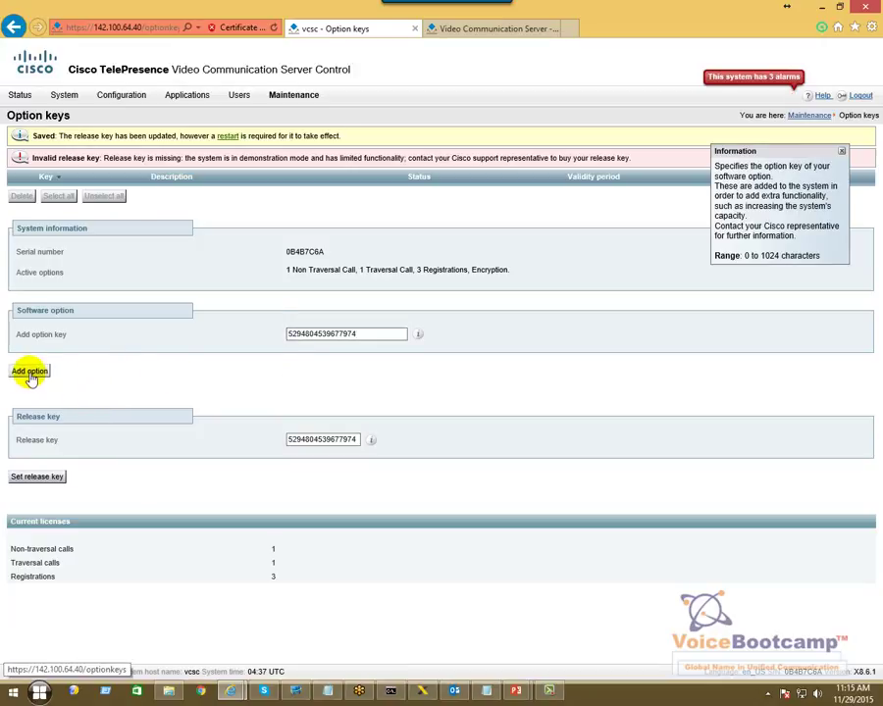
click(28, 371)
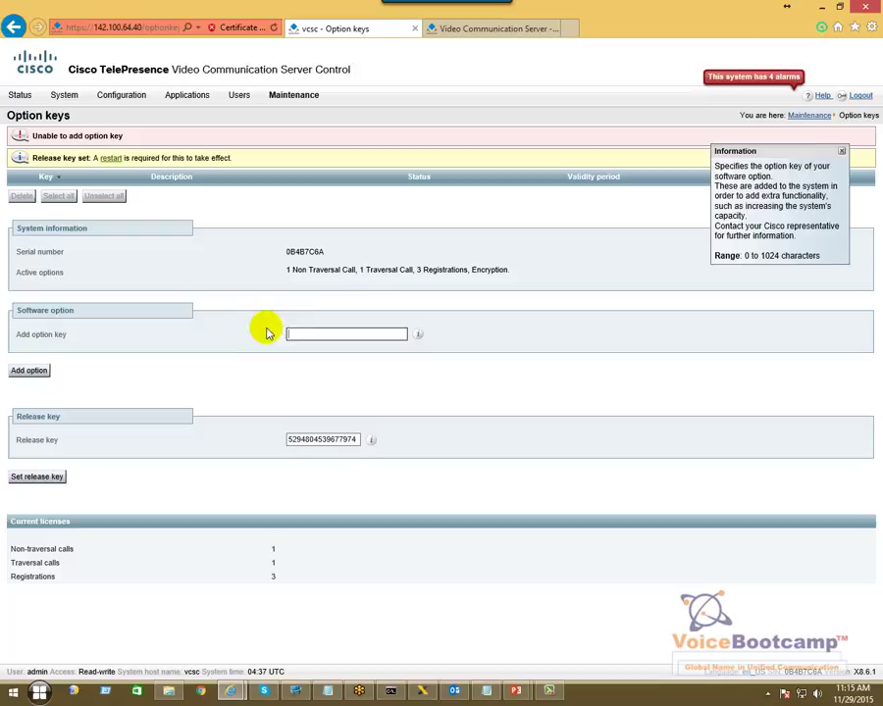
- Copy the Expressway-C Expressway Series key from the notes and add it as an option key
key(alt+Tab)
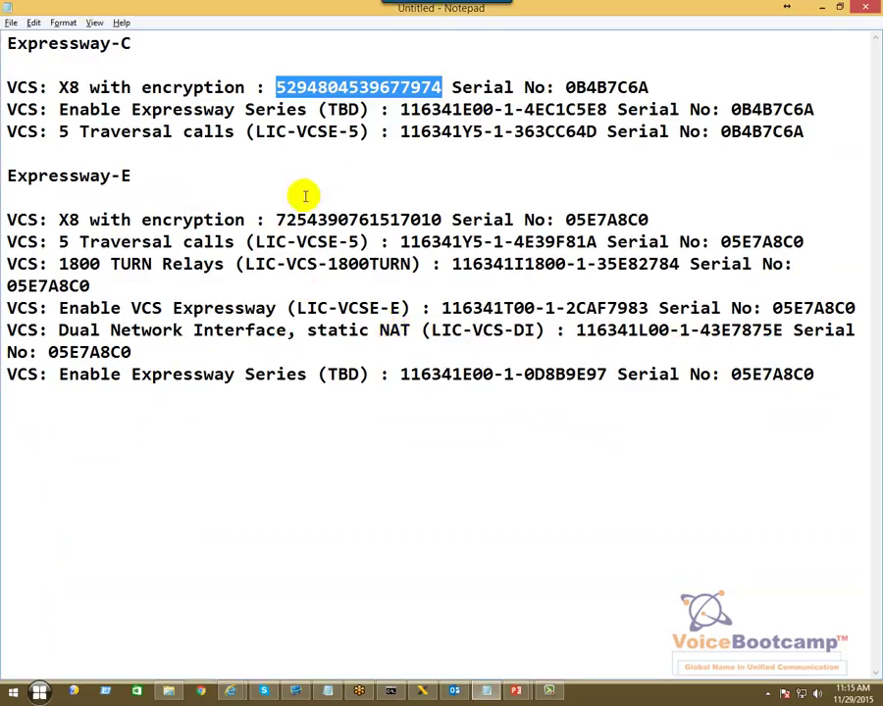
drag(402, 110, 603, 110)
right_click(607, 110)
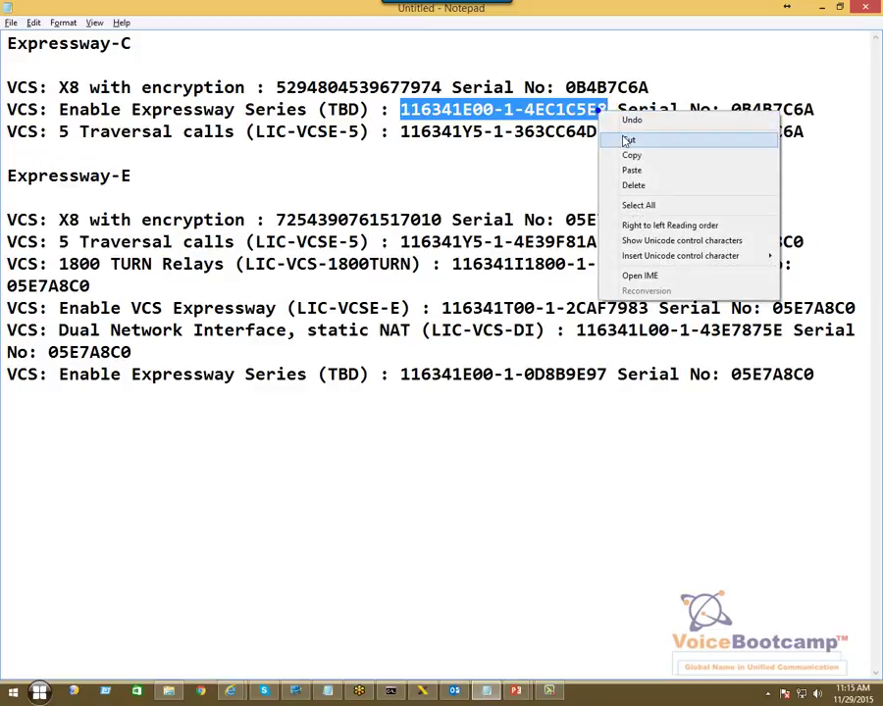
click(628, 154)
key(alt+Tab)
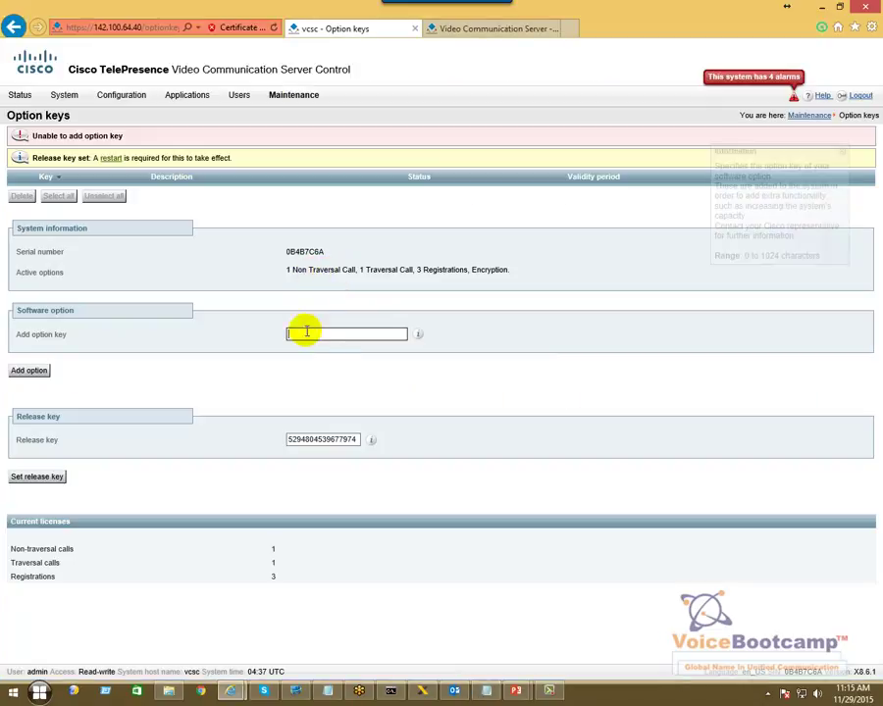
key(ctrl+v)
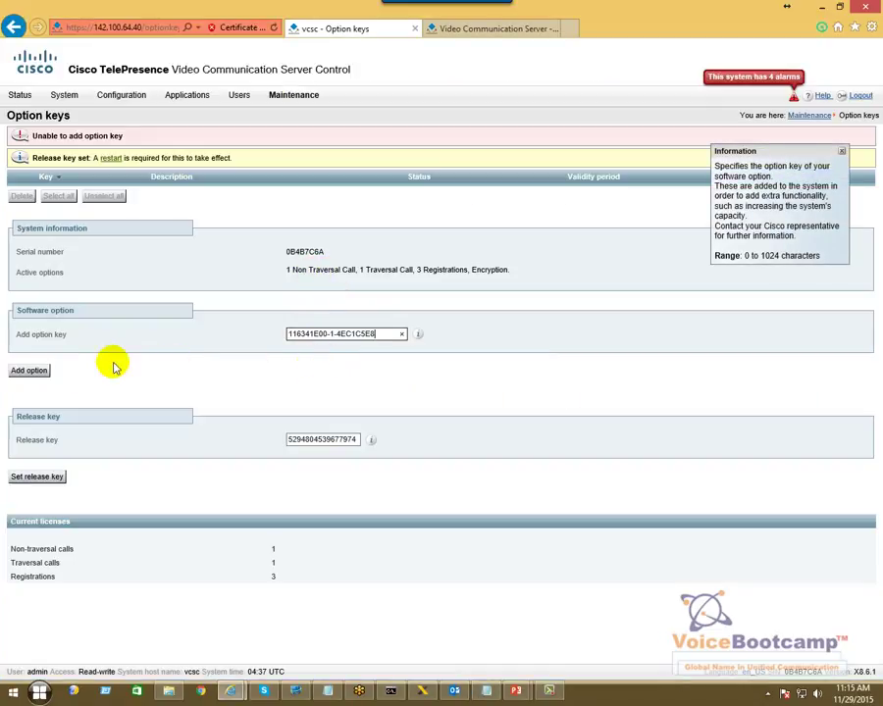
click(28, 370)
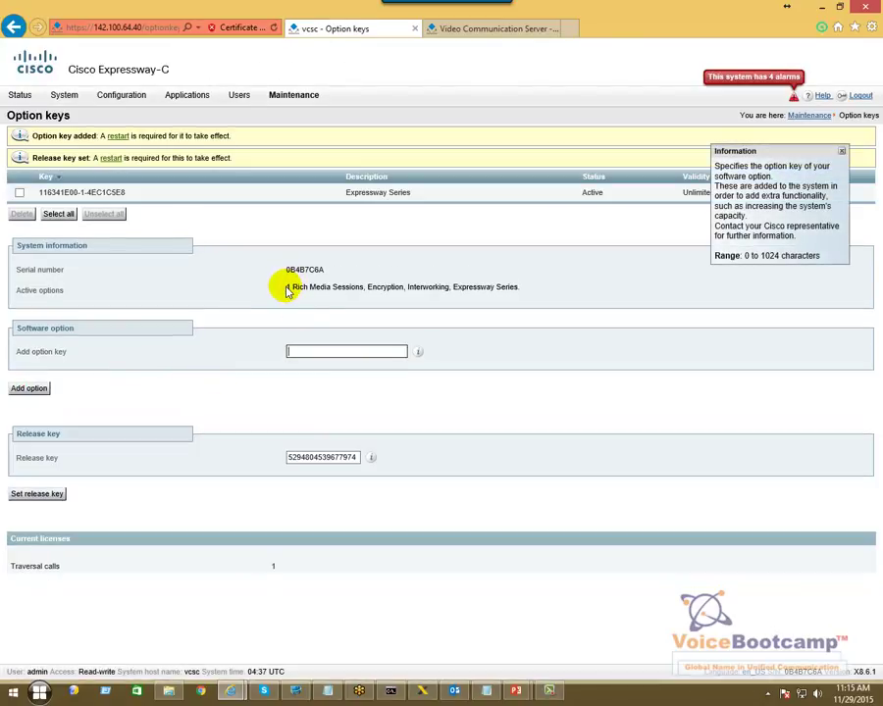
- Review the active options, Unlimited validity and new Cisco Expressway-C product name
triple_click(25, 291)
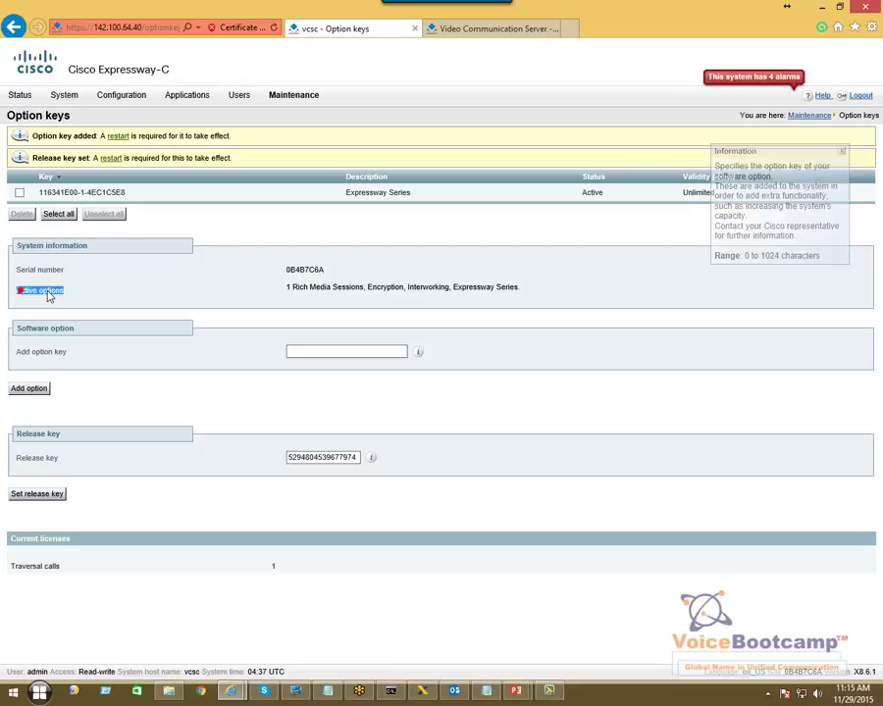
drag(284, 292, 362, 291)
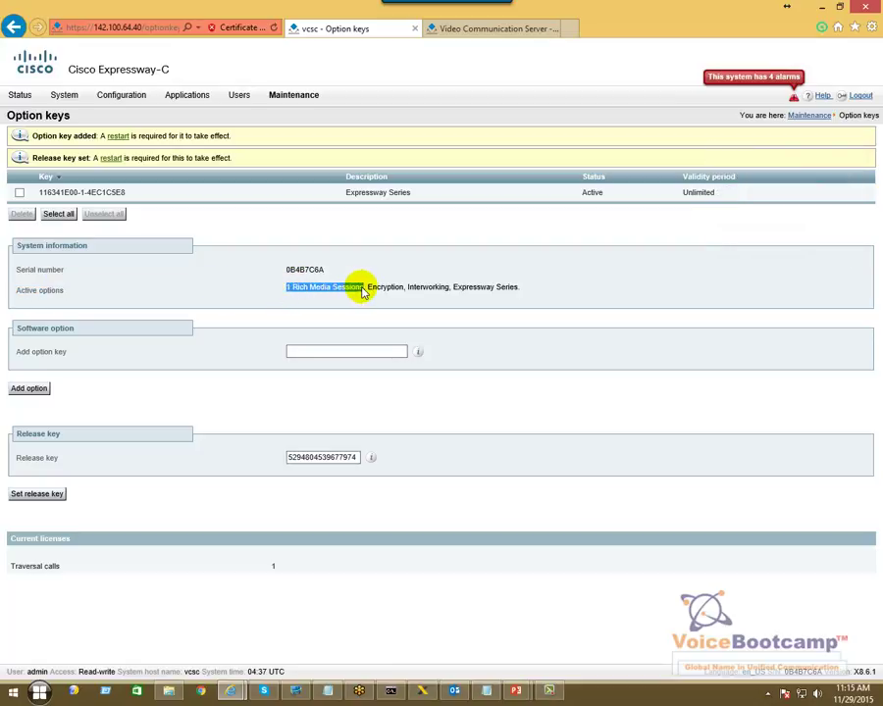
click(369, 288)
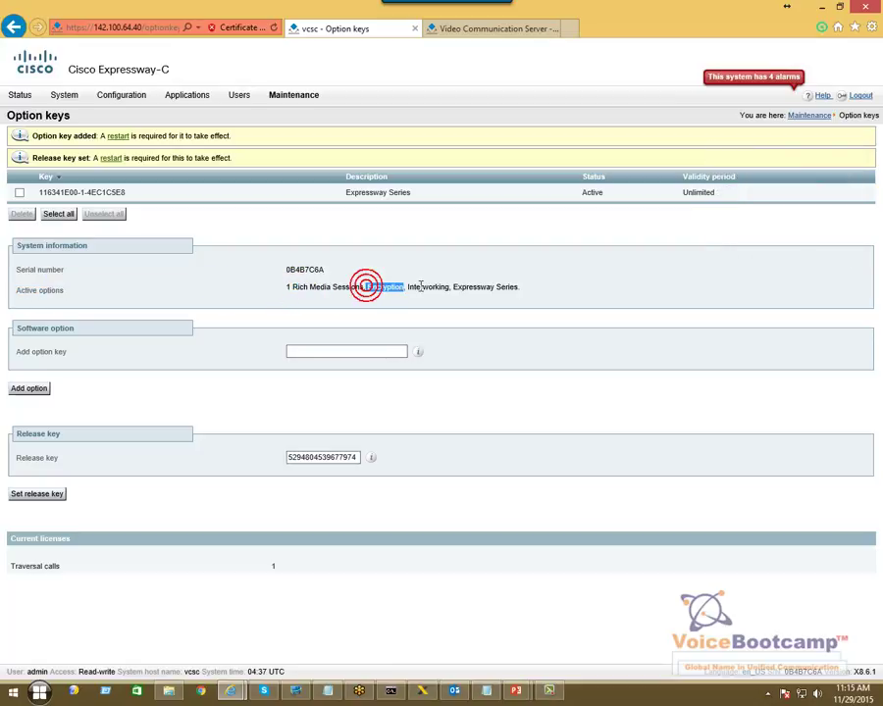
click(410, 289)
click(467, 286)
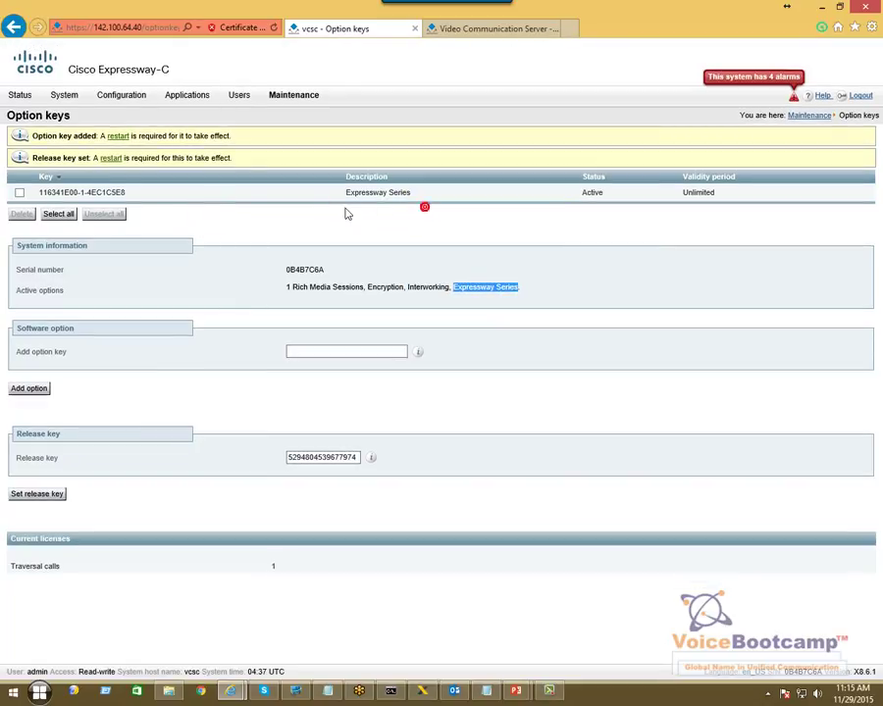
click(660, 203)
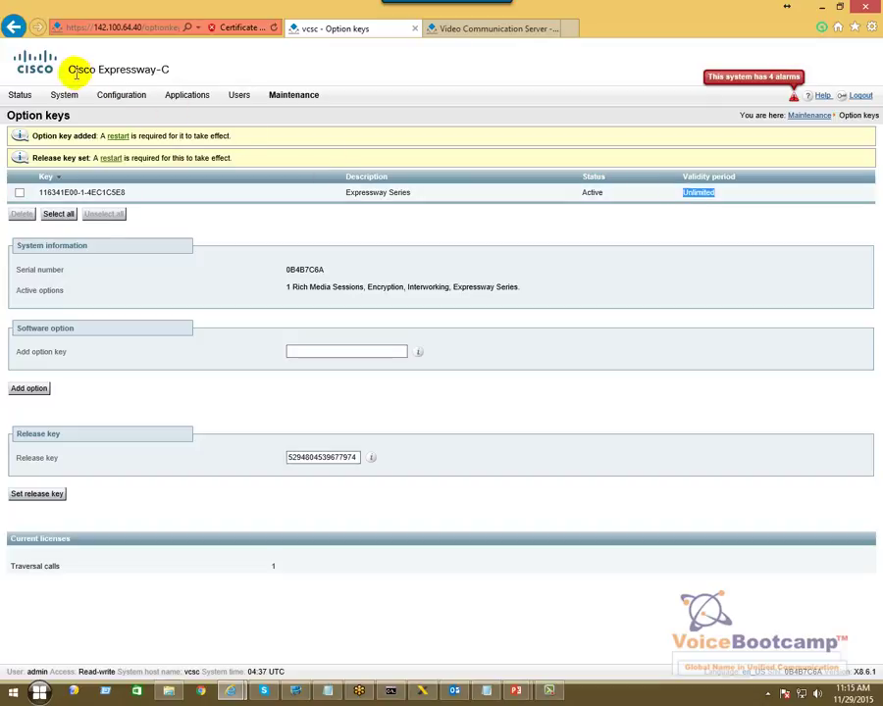
drag(68, 70, 172, 74)
click(171, 73)
click(457, 29)
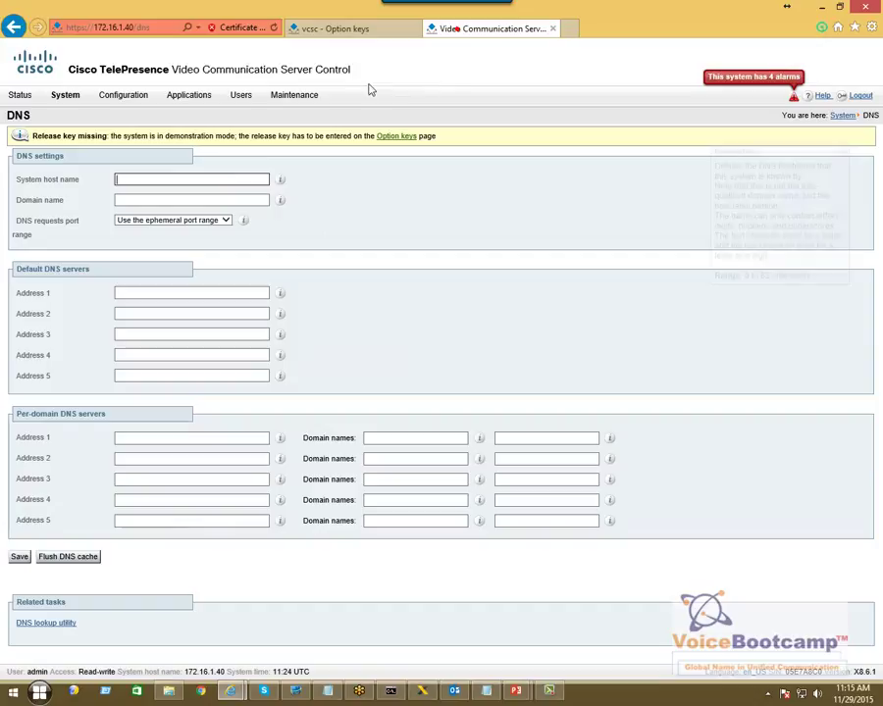
drag(357, 71, 186, 65)
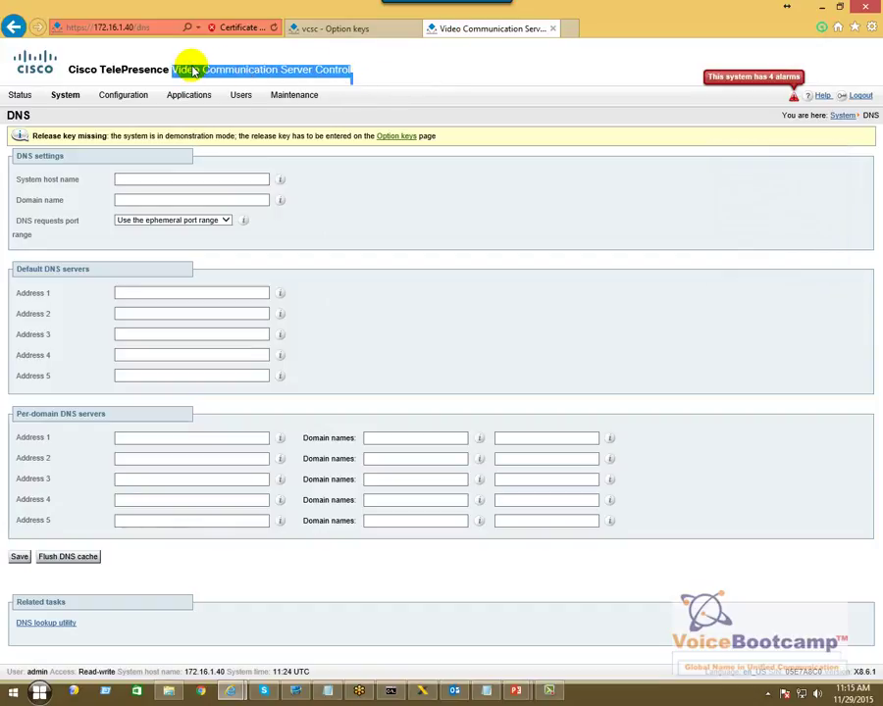
click(325, 30)
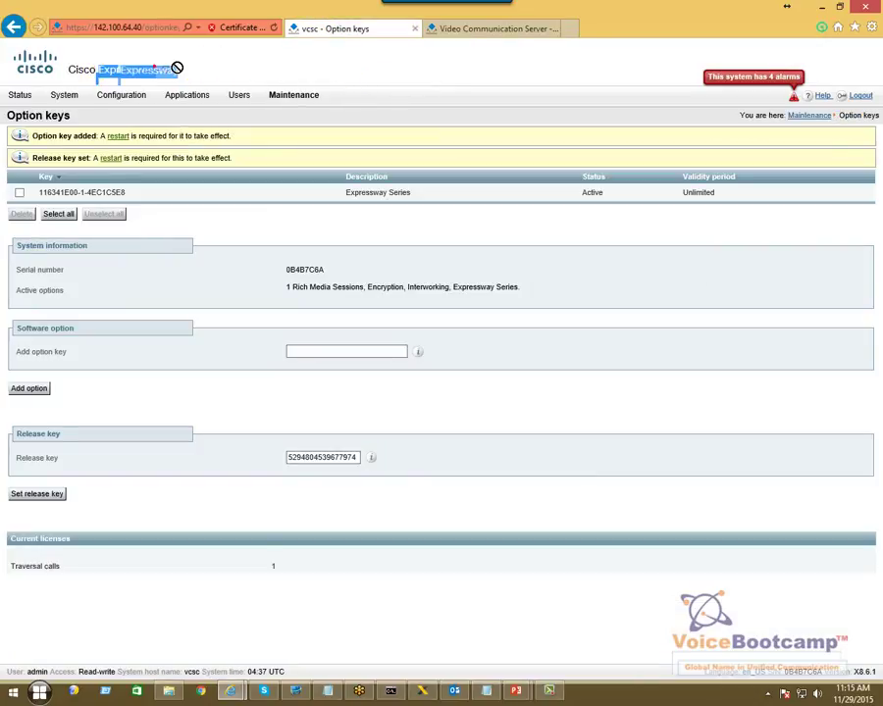
click(185, 74)
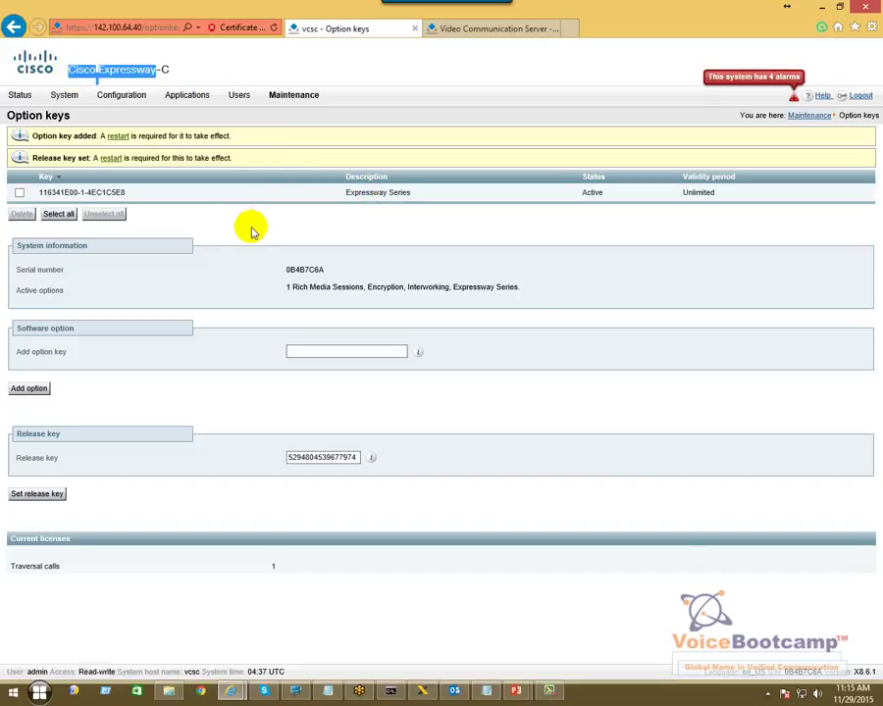
click(495, 274)
- Add the 5 Traversal calls option key and confirm traversal calls now total 6
key(alt+Tab)
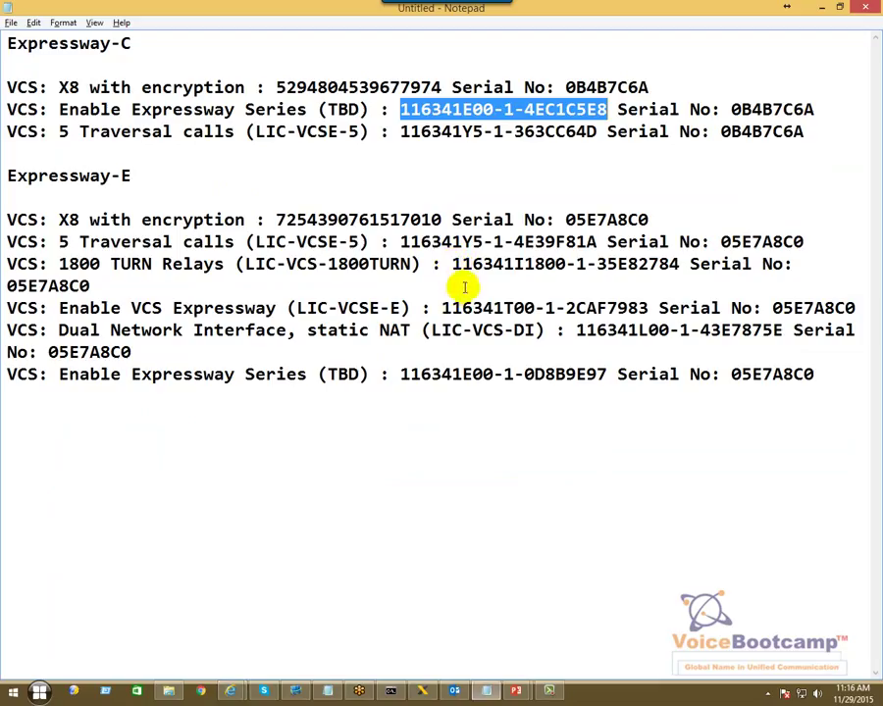
click(401, 133)
drag(401, 133, 600, 137)
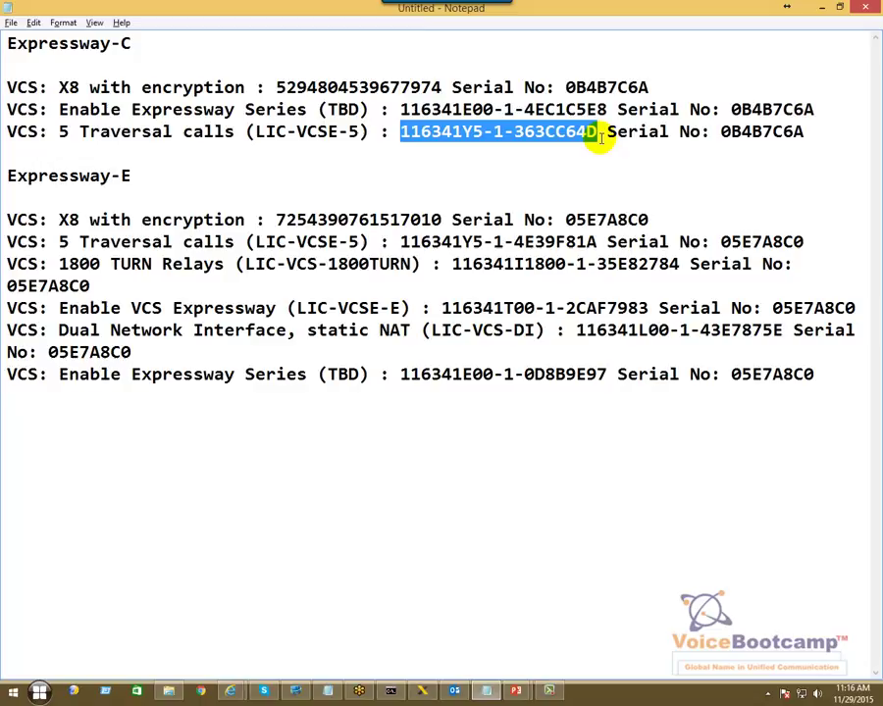
key(alt+Tab)
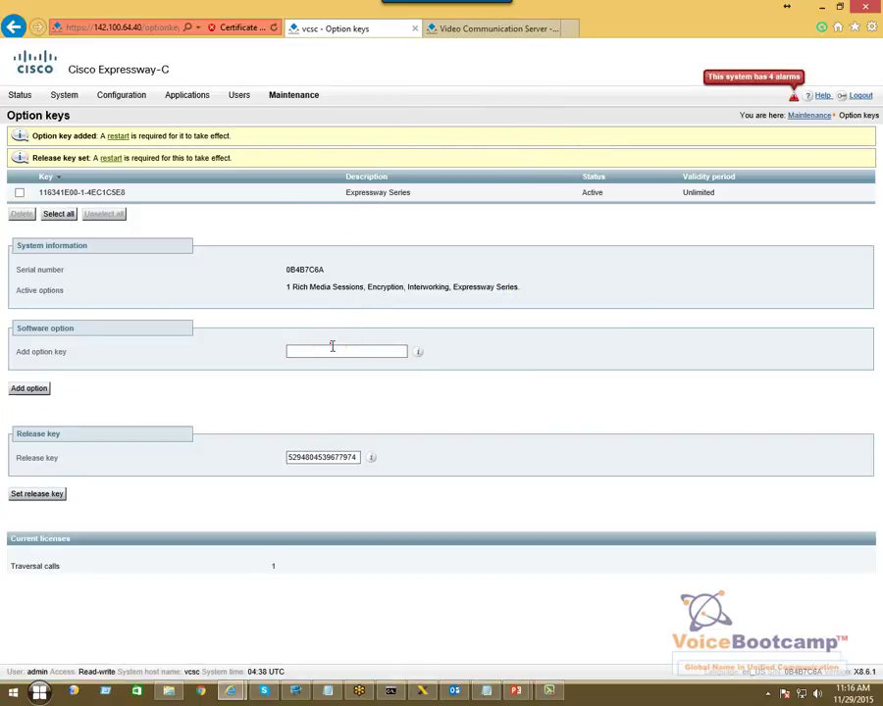
key(ctrl+v)
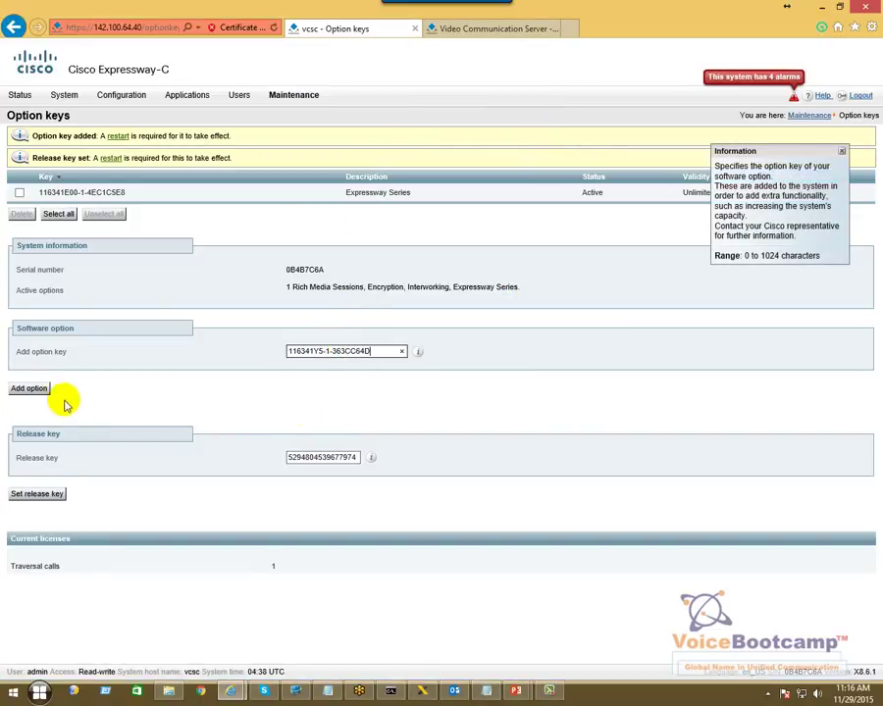
click(30, 389)
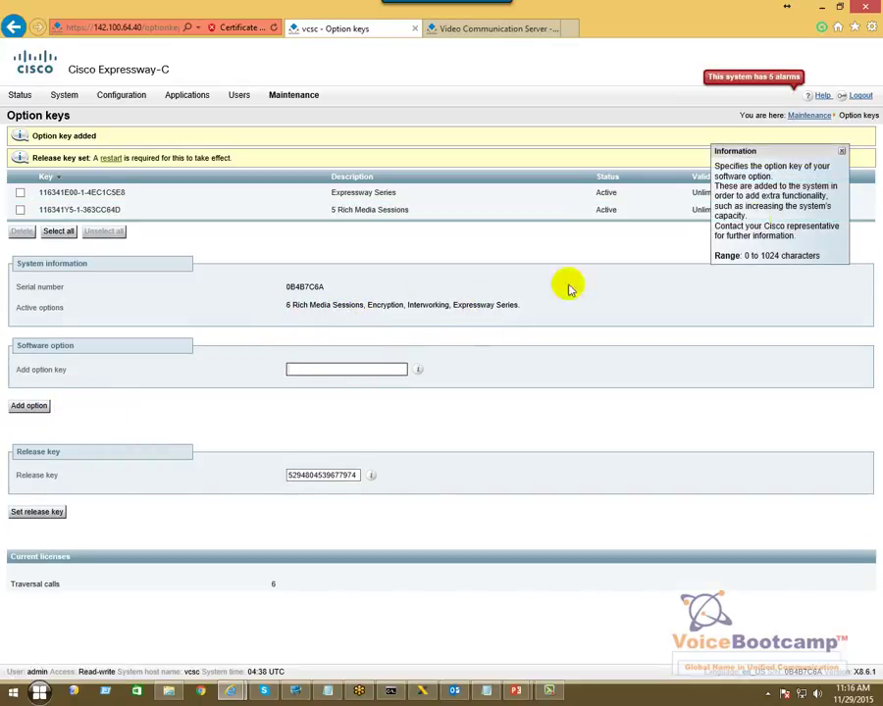
click(840, 155)
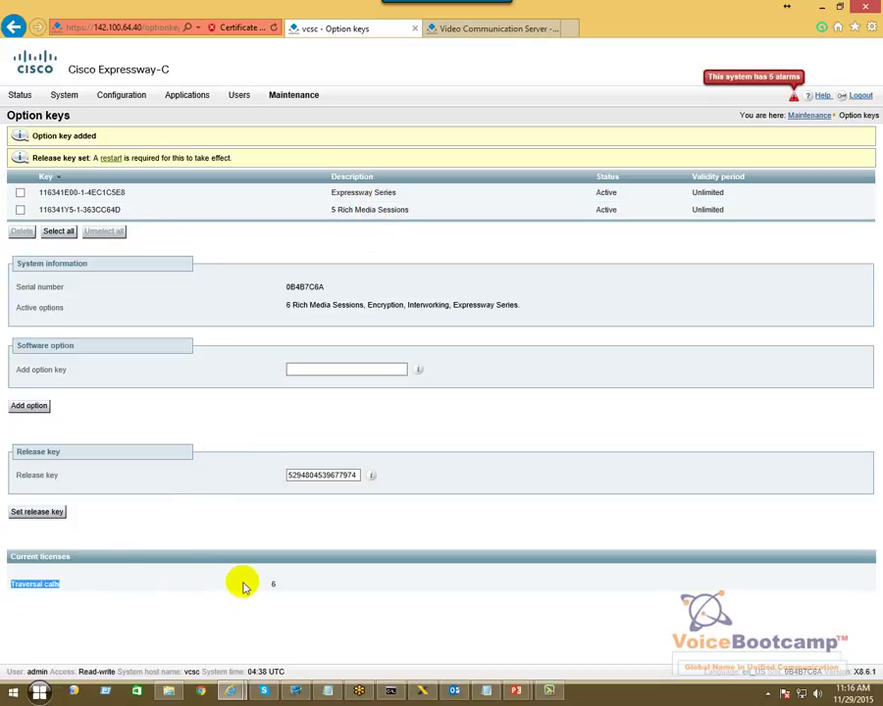
drag(260, 584, 299, 591)
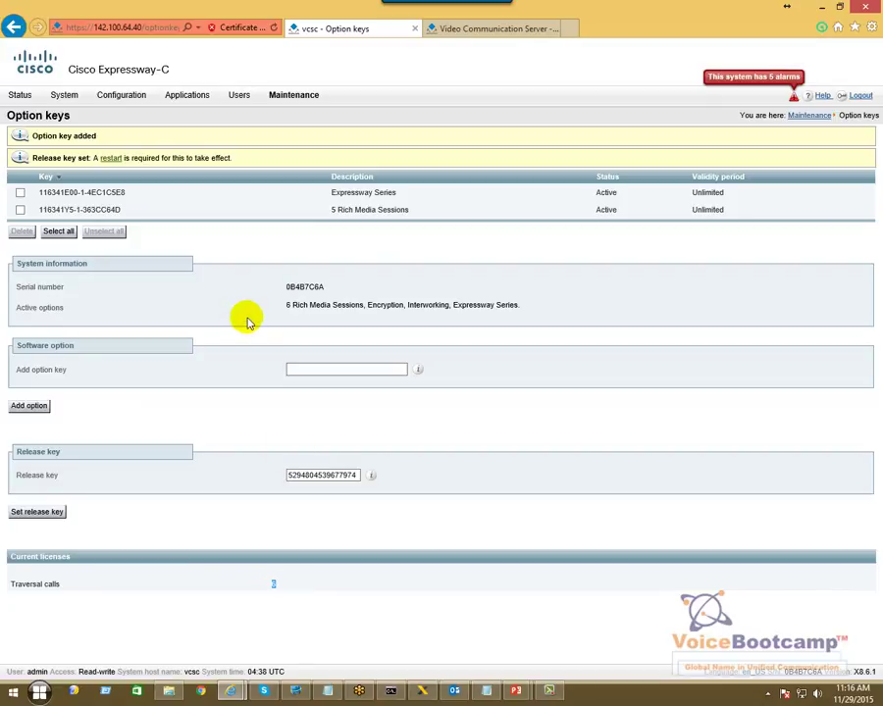
key(alt+Tab)
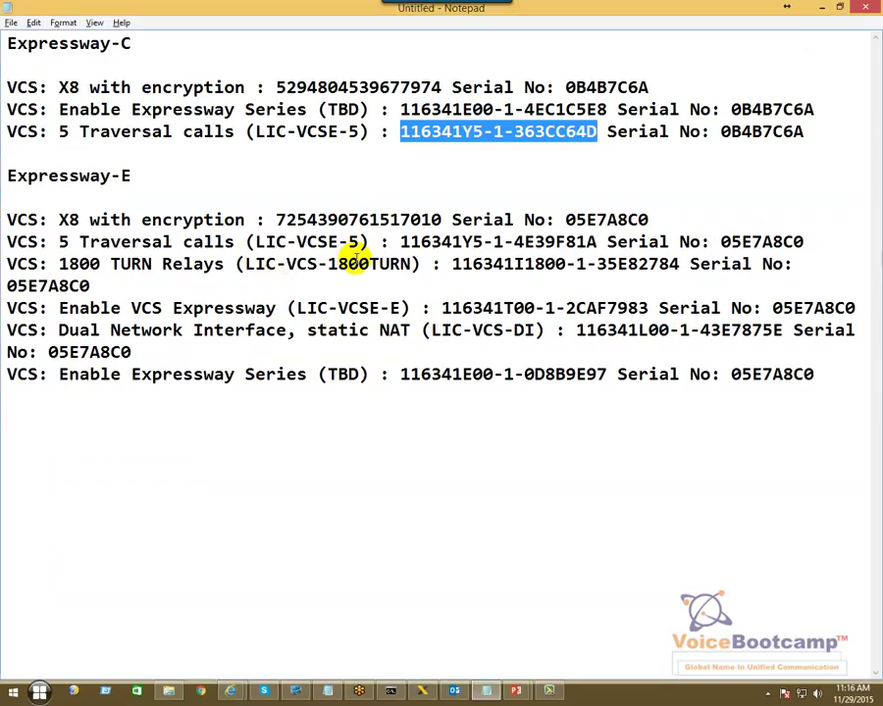
drag(804, 134, 244, 109)
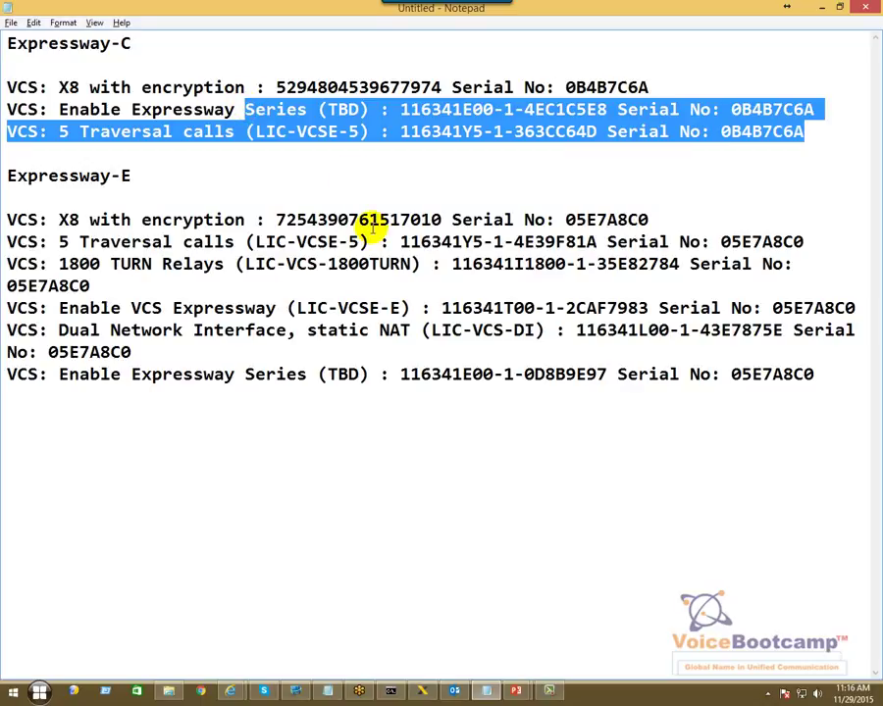
key(alt+Tab)
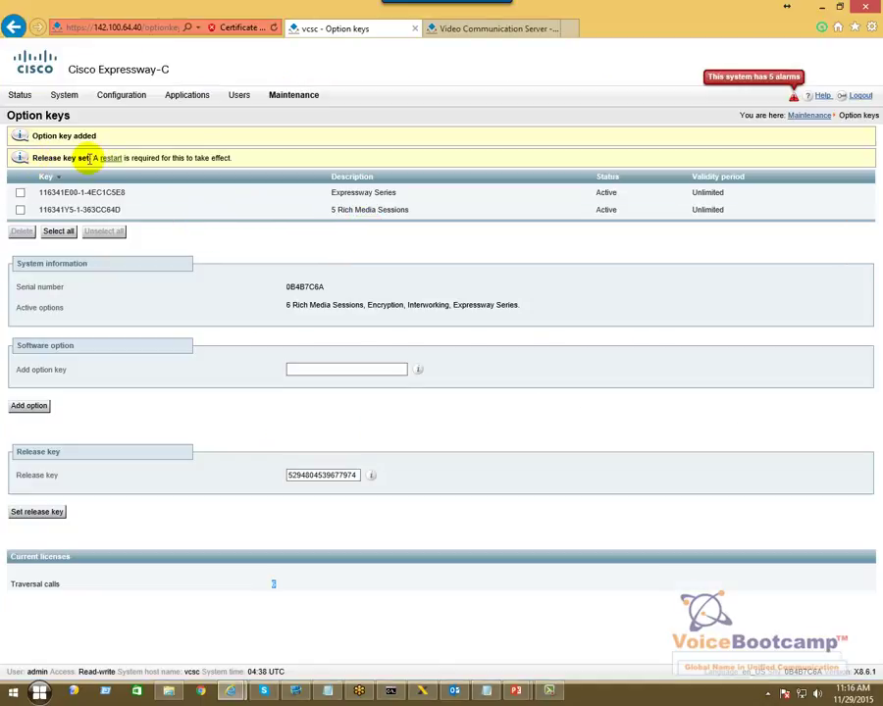
- Restart the Expressway-C server to apply its new release and option keys
click(107, 161)
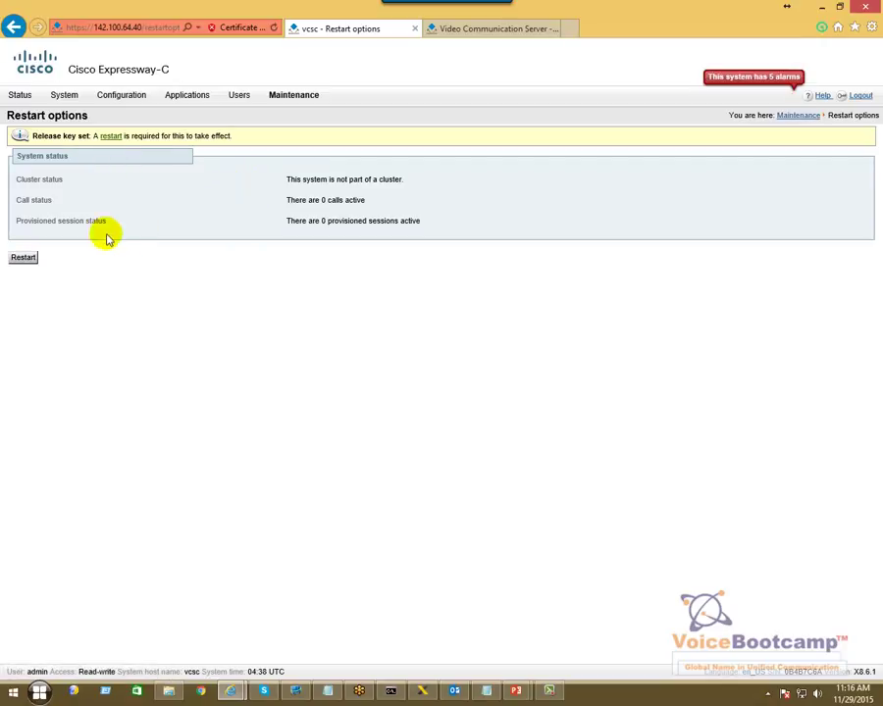
click(17, 259)
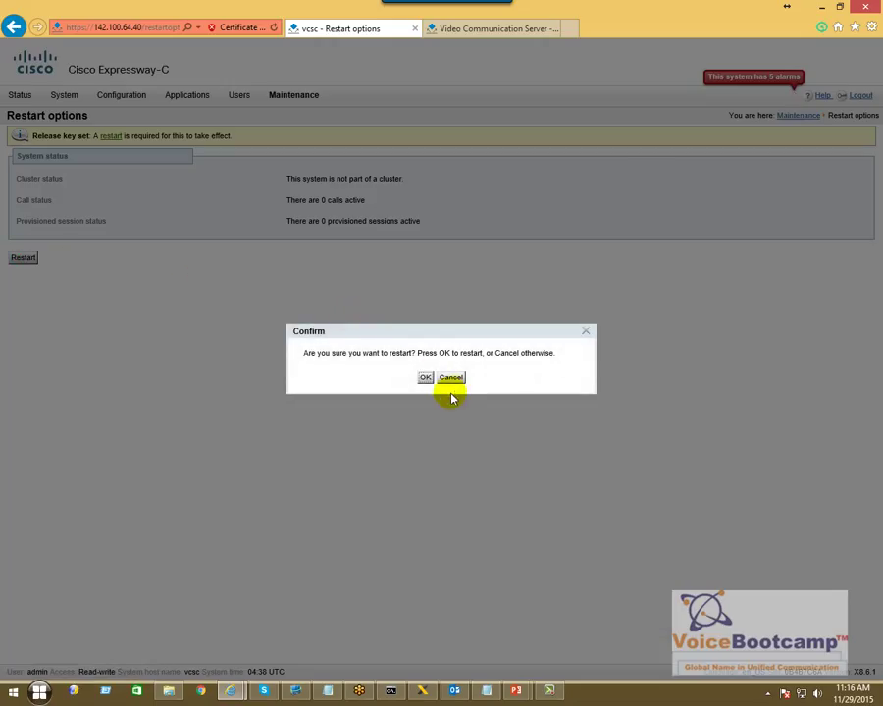
click(425, 377)
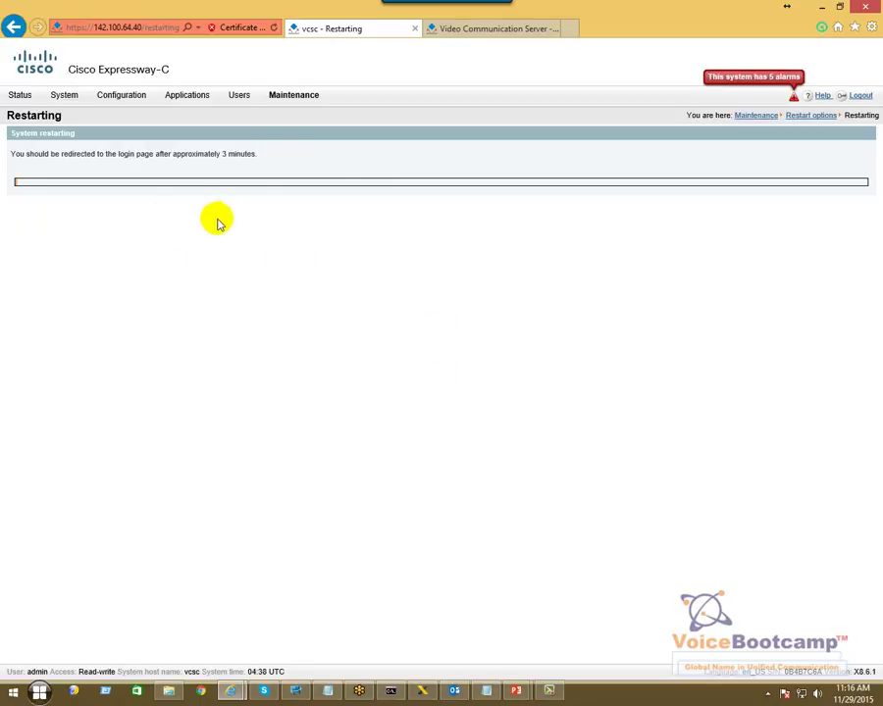
click(479, 31)
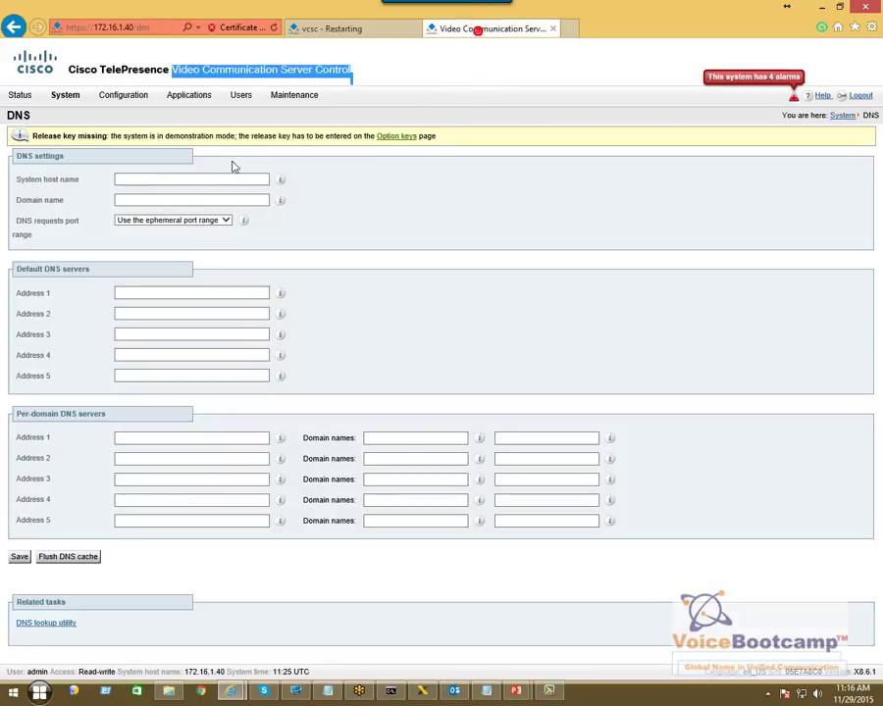
- Copy the Expressway-E X8 encryption key and try adding it as an option key, which is refused
click(405, 140)
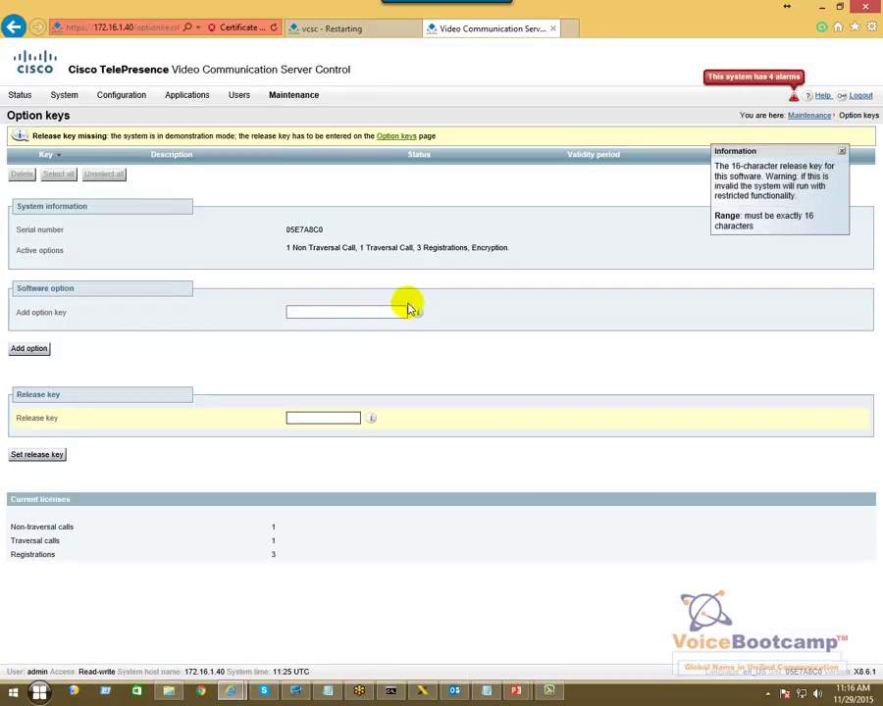
key(alt+Tab)
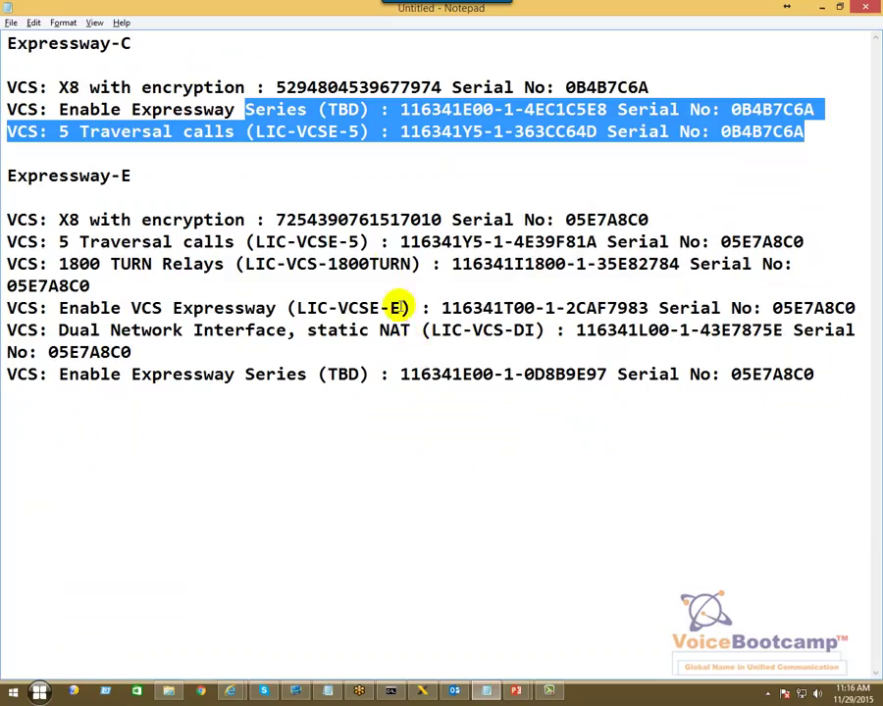
drag(283, 218, 433, 216)
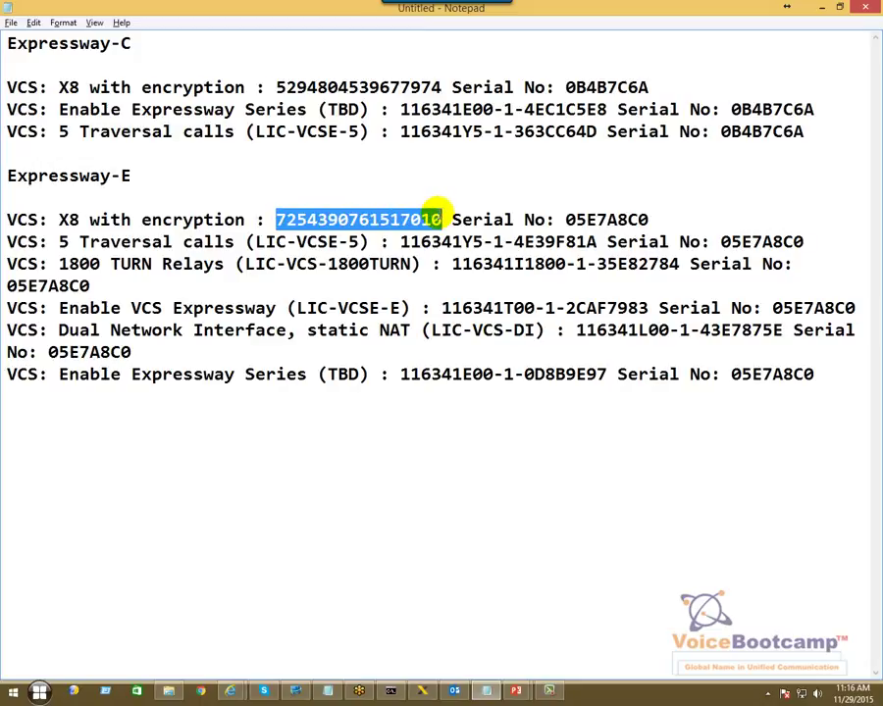
key(ctrl+c)
key(alt+Tab)
click(325, 311)
key(ctrl+v)
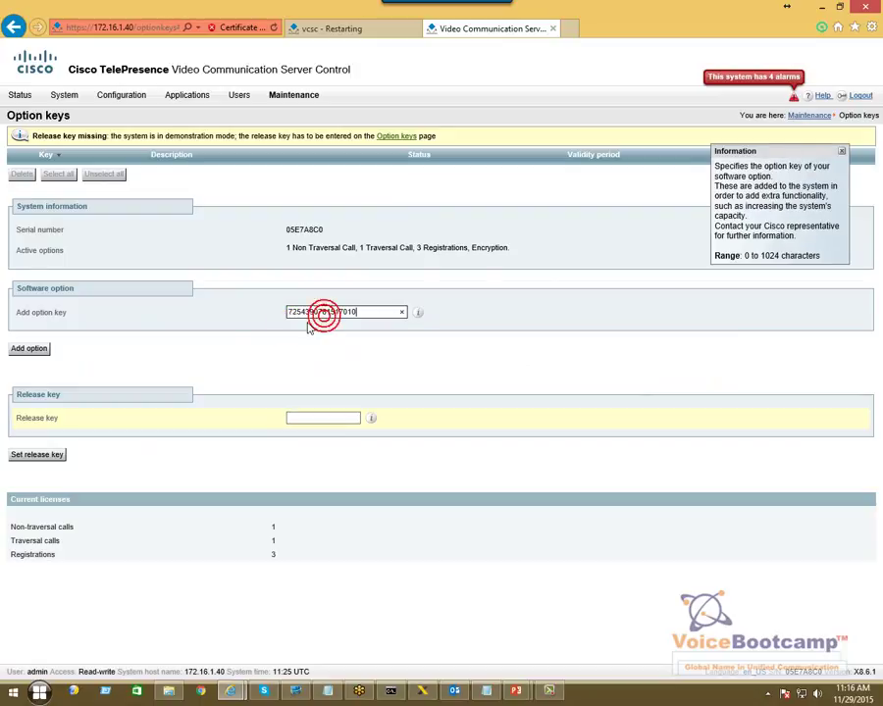
click(19, 348)
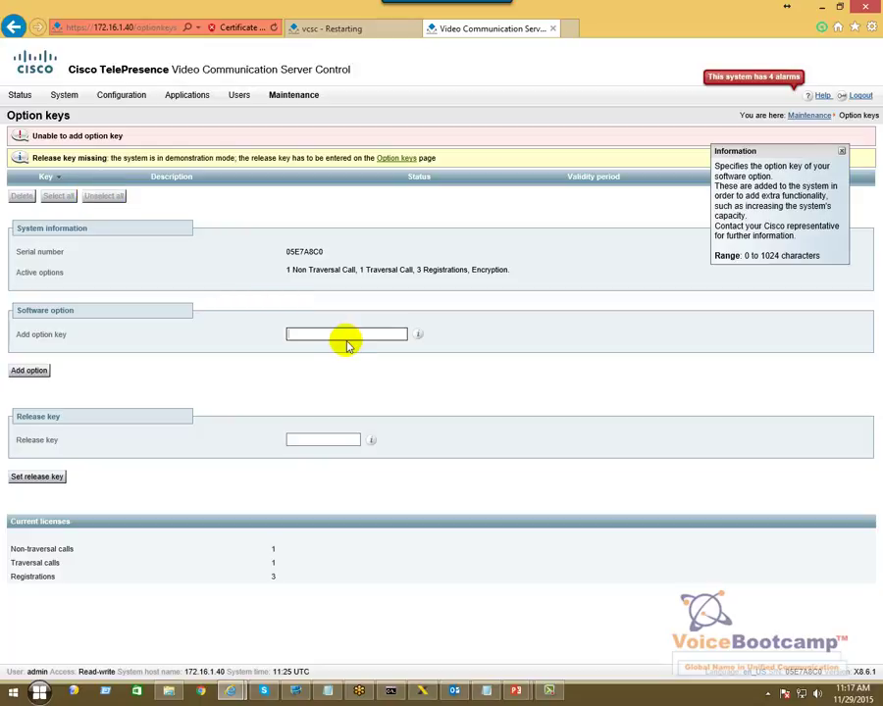
- Save the X8 encryption key as the 172.16.1.40 server's release key instead
key(alt+Tab)
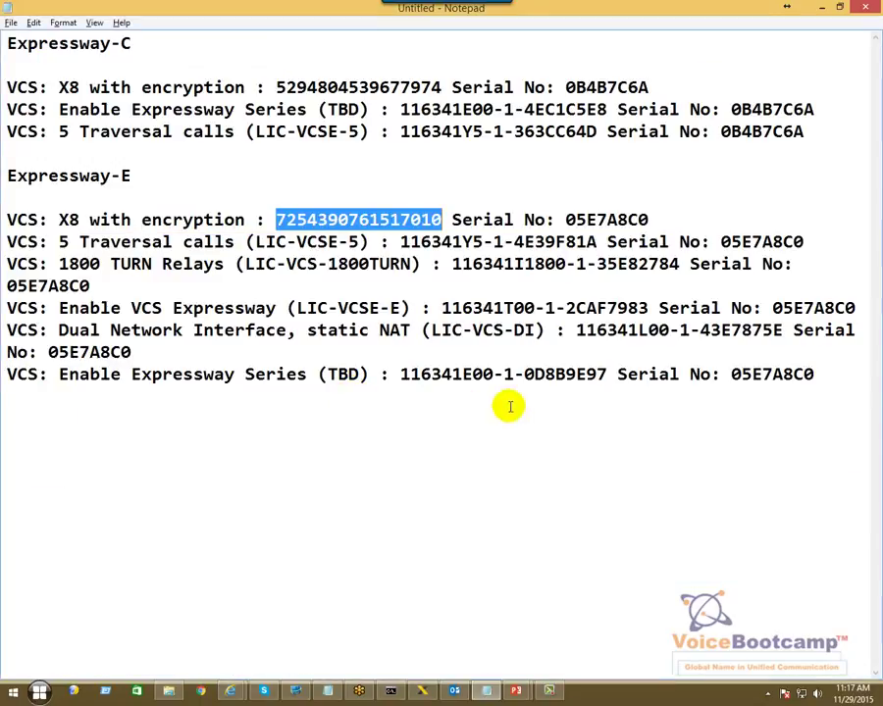
click(659, 263)
drag(575, 219, 652, 220)
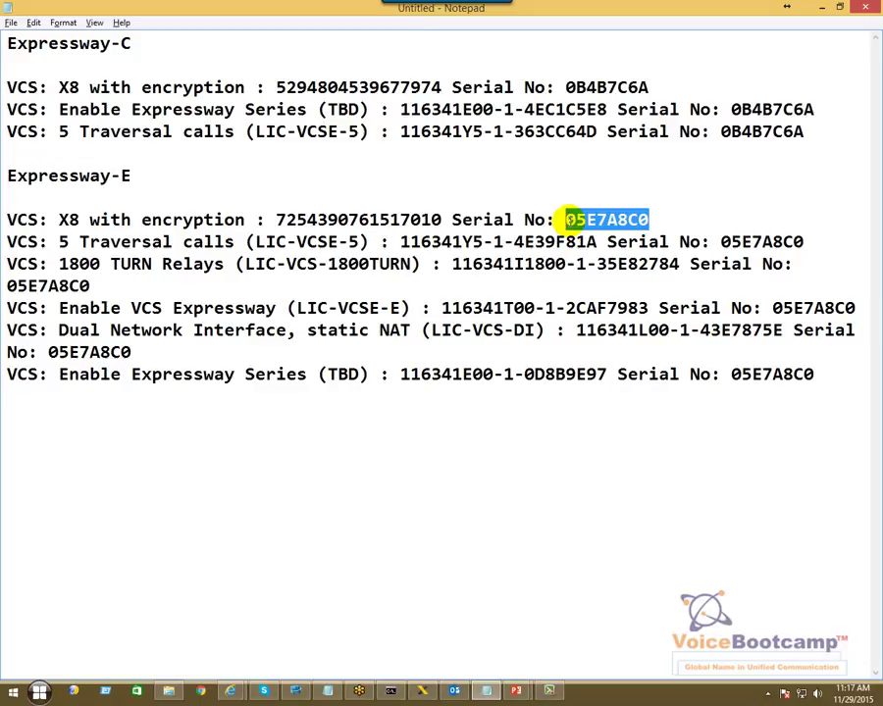
key(alt+Tab)
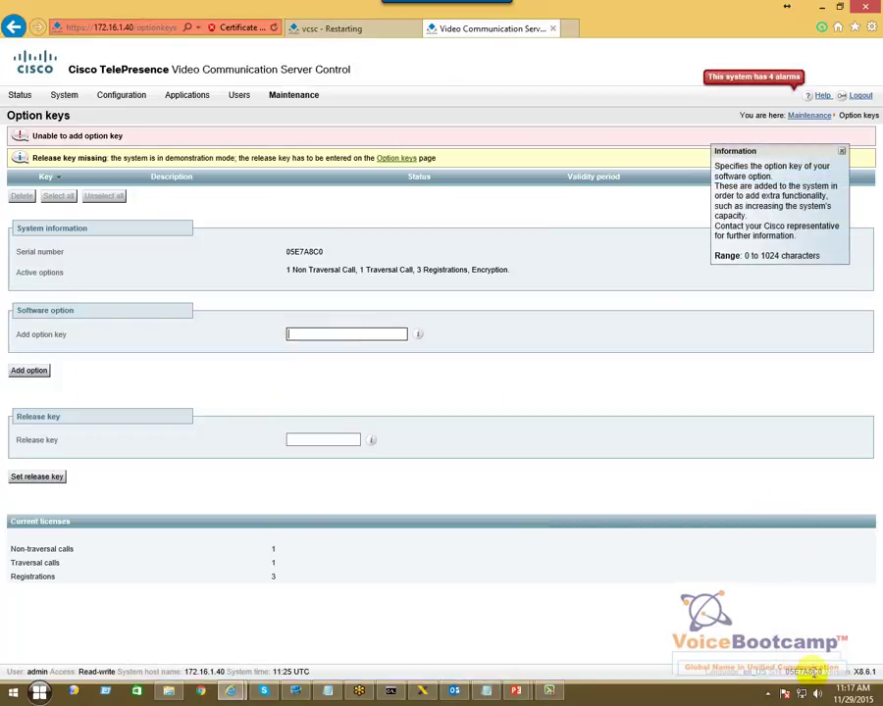
click(312, 442)
key(ctrl+v)
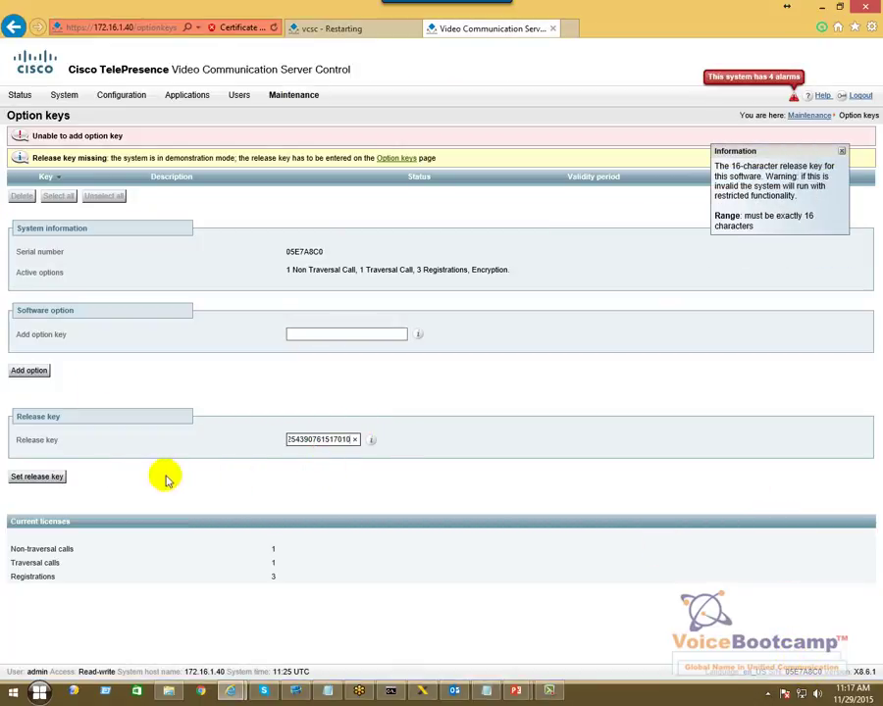
click(28, 477)
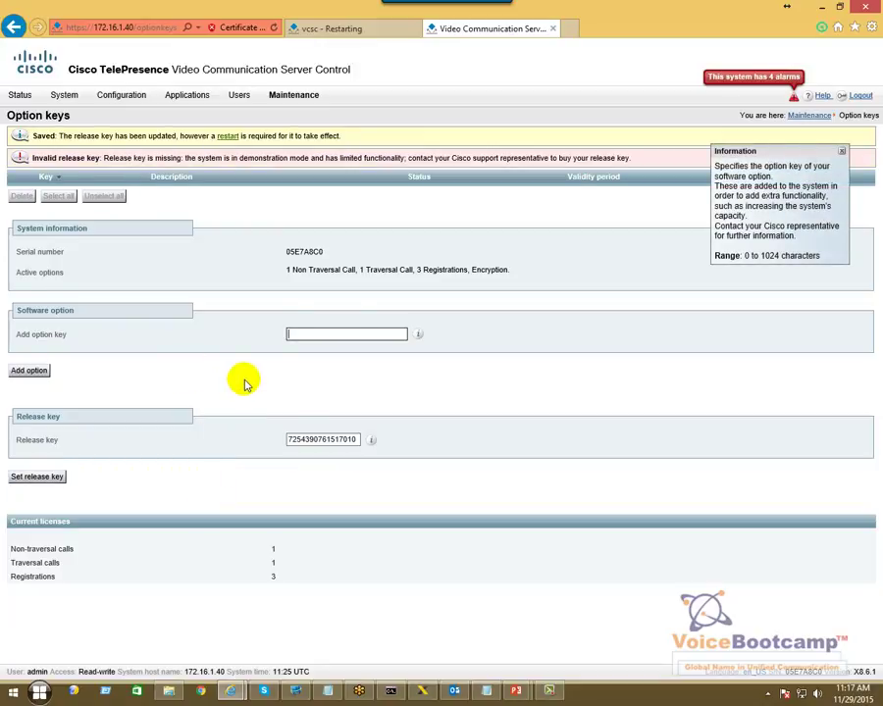
key(alt+Tab)
- Copy the Expressway-E 5 Traversal Calls key from the notes and add it as an option key
click(401, 243)
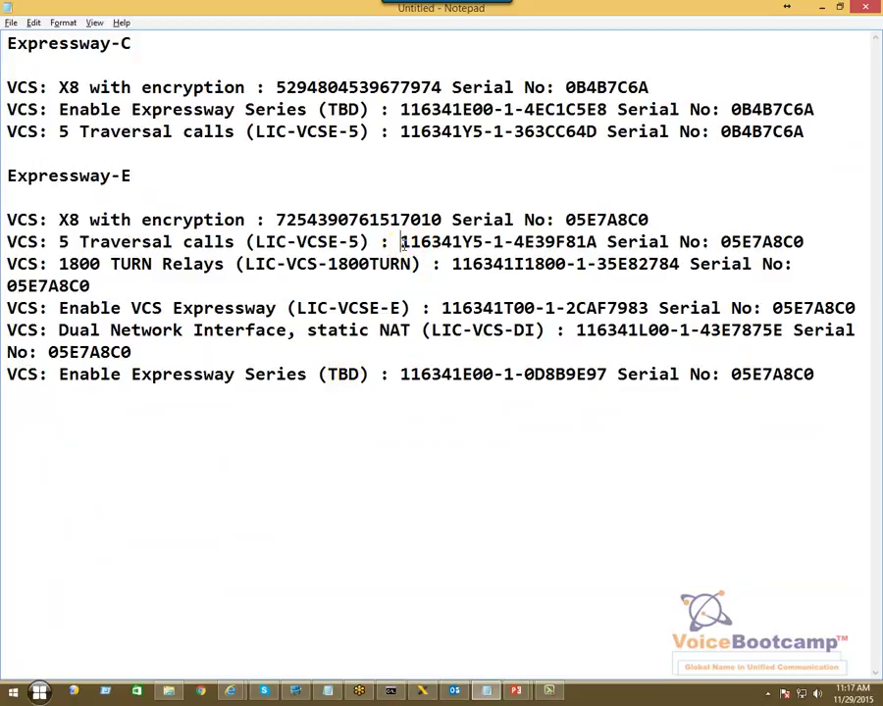
drag(434, 243, 595, 242)
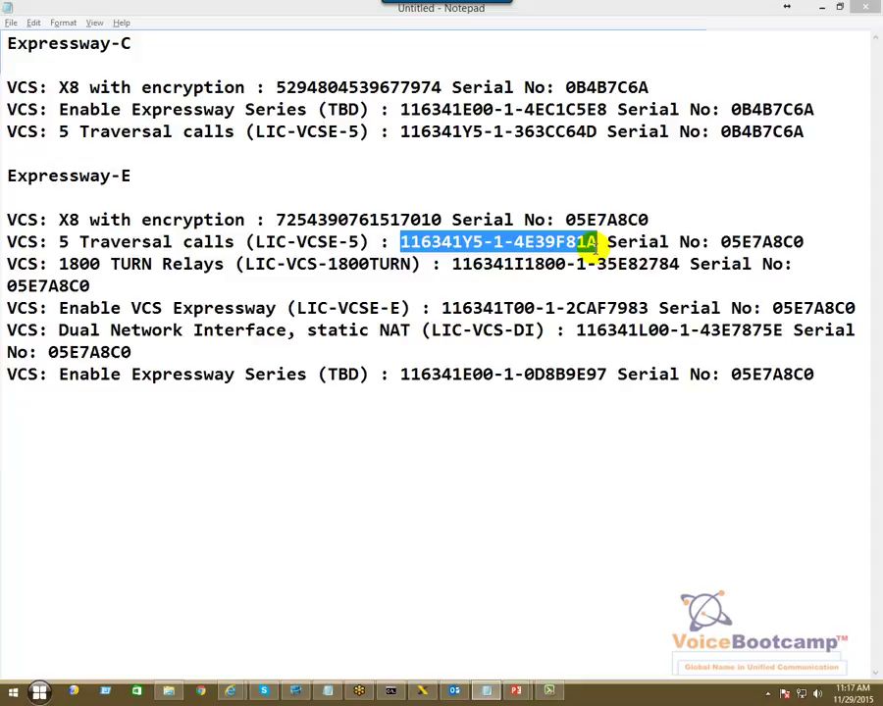
key(alt+Tab)
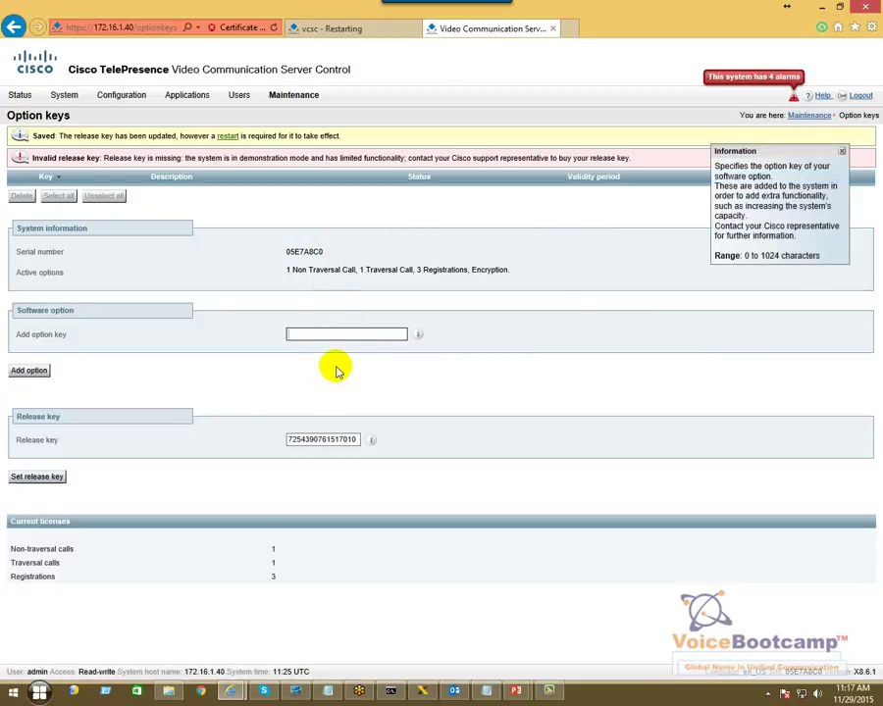
key(ctrl+v)
click(24, 373)
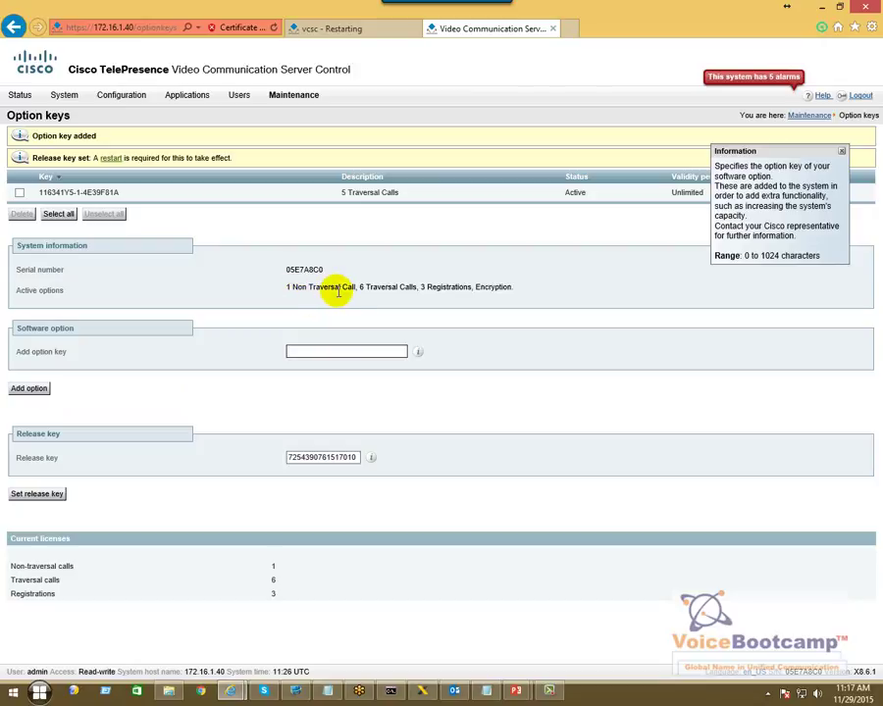
drag(404, 192, 340, 194)
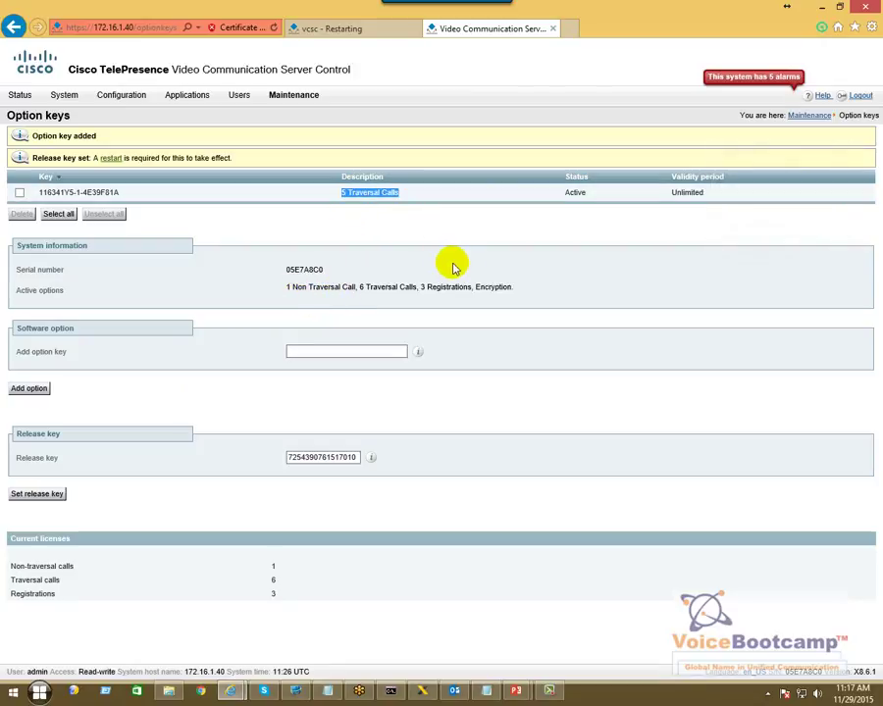
key(alt+Tab)
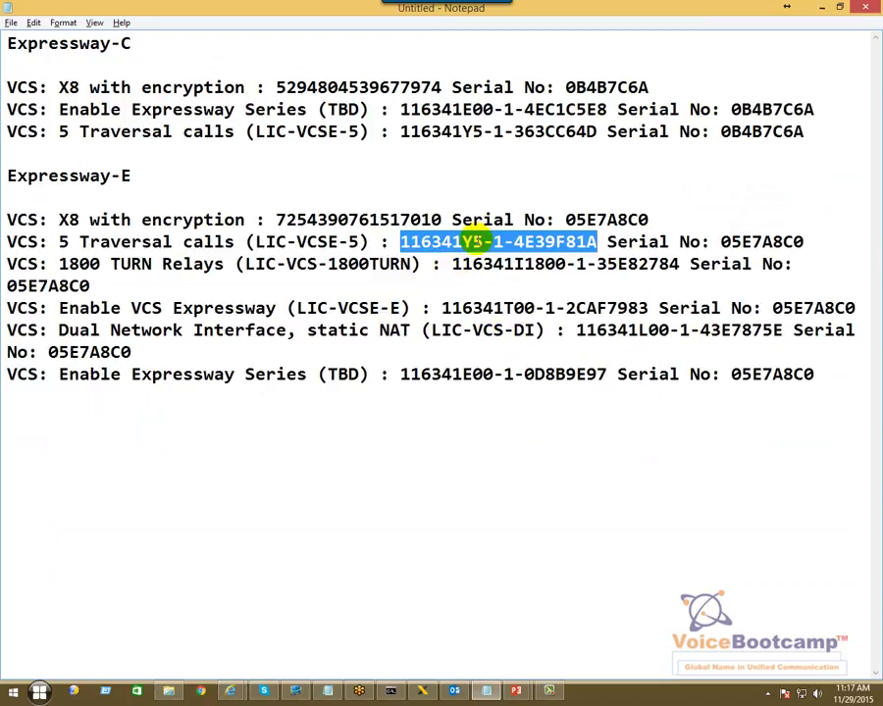
- Copy the 1800 TURN Relays key from the notes and add it as an option key
click(451, 263)
drag(451, 262, 679, 263)
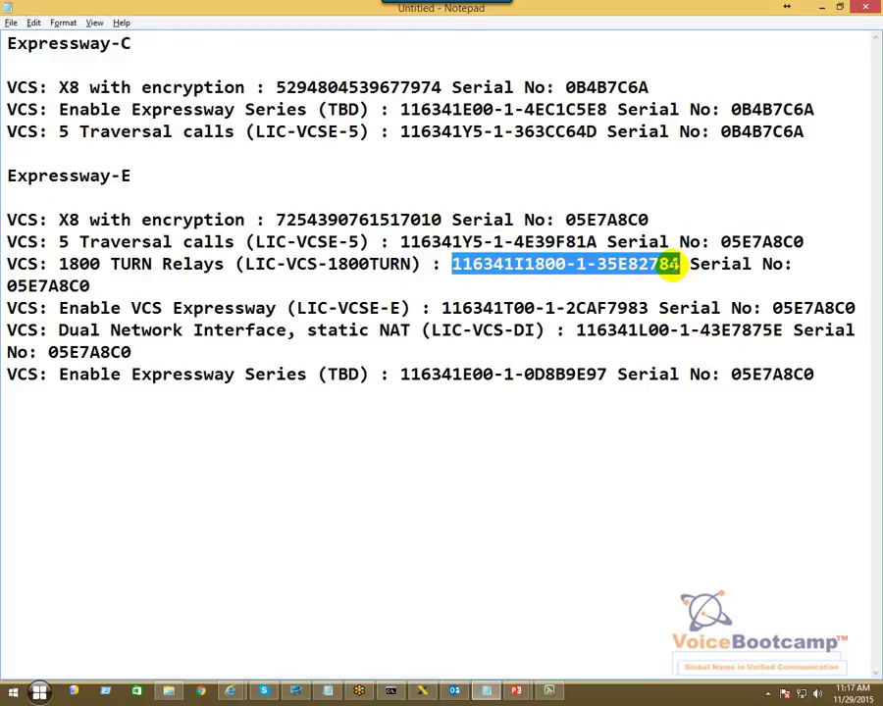
key(alt+Tab)
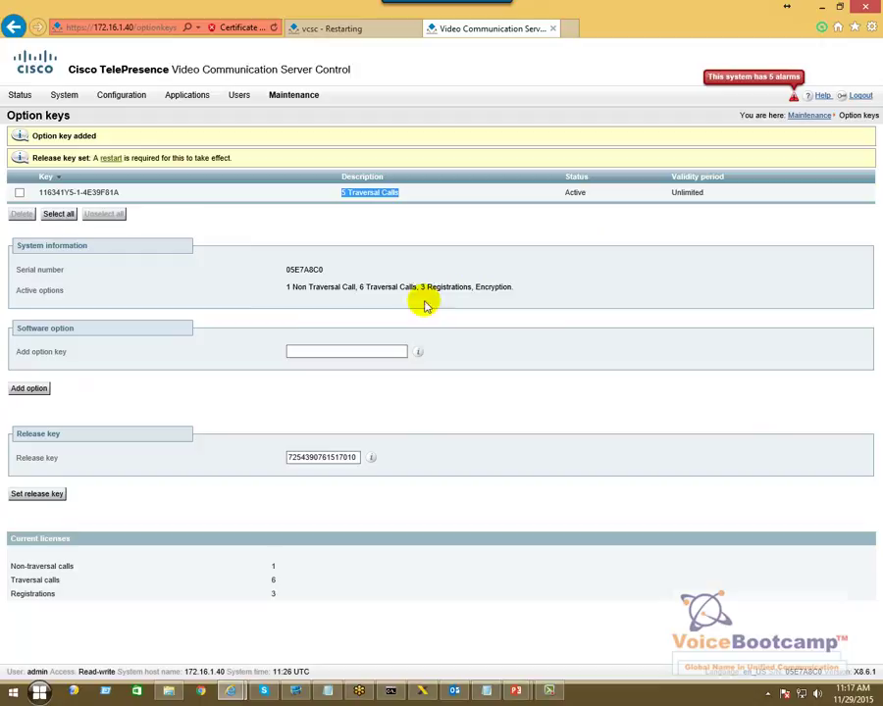
click(300, 349)
key(ctrl+v)
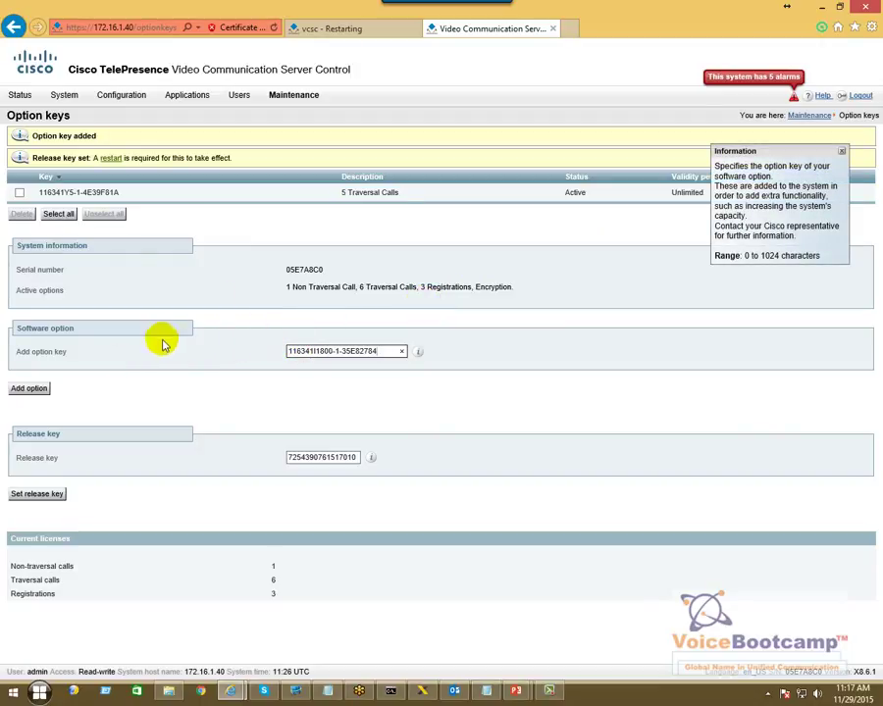
click(29, 389)
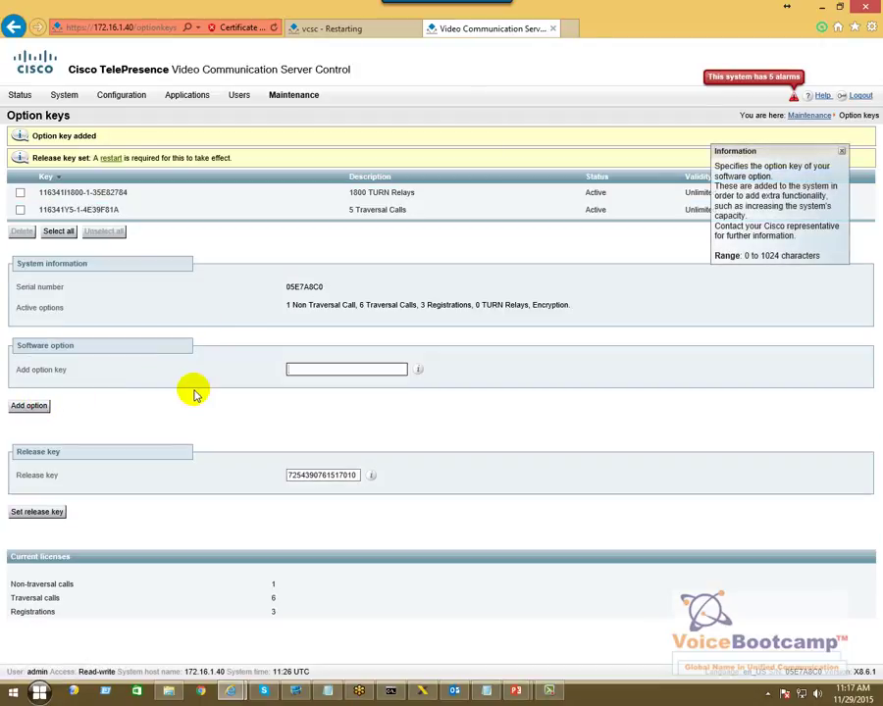
drag(416, 192, 348, 193)
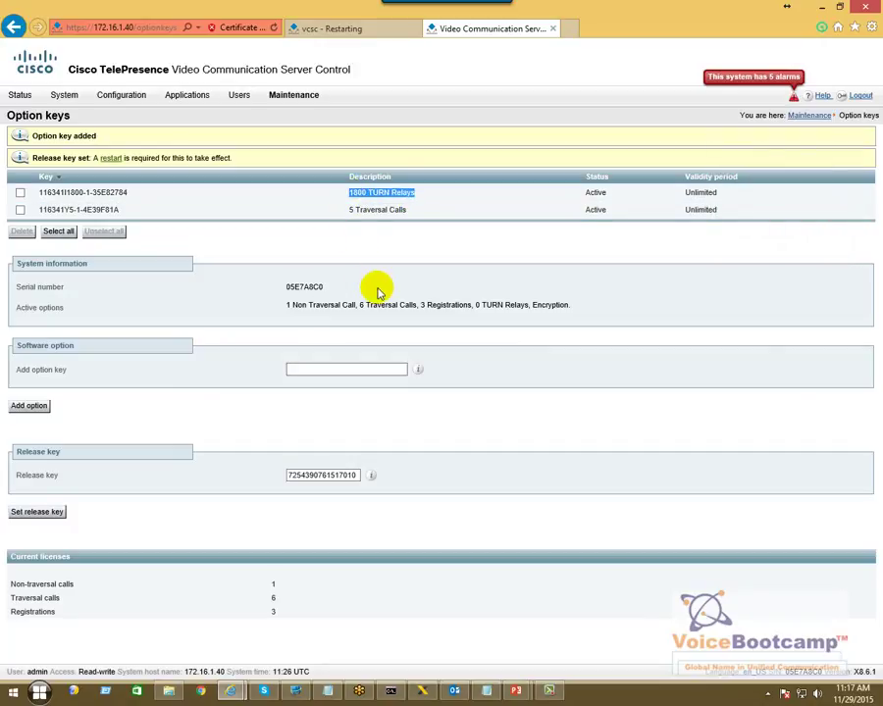
key(alt+Tab)
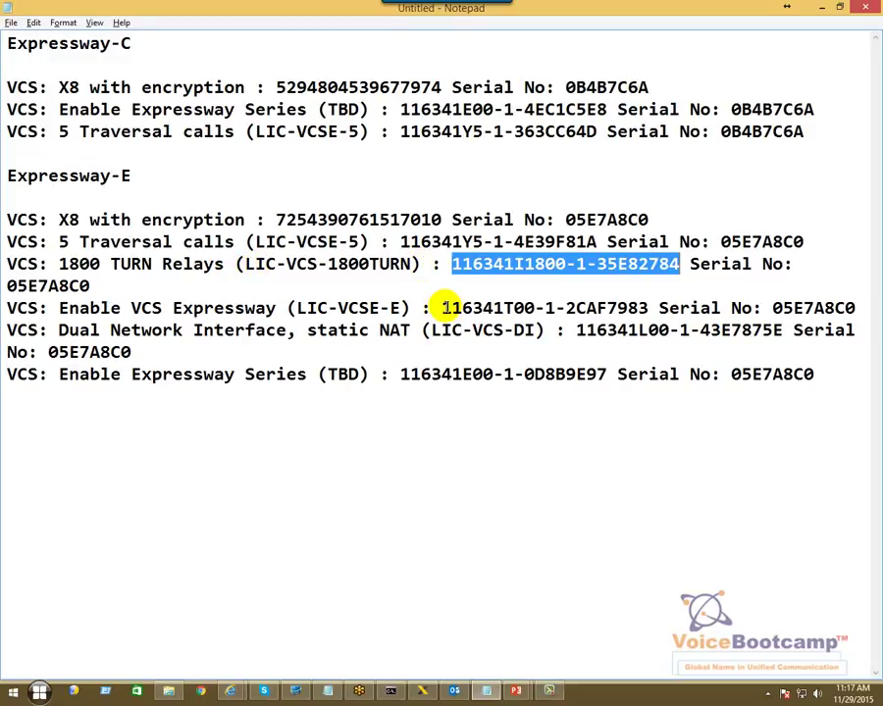
- Add the Enable VCS Expressway option key so the product name reads Expressway
click(442, 309)
drag(443, 308, 643, 297)
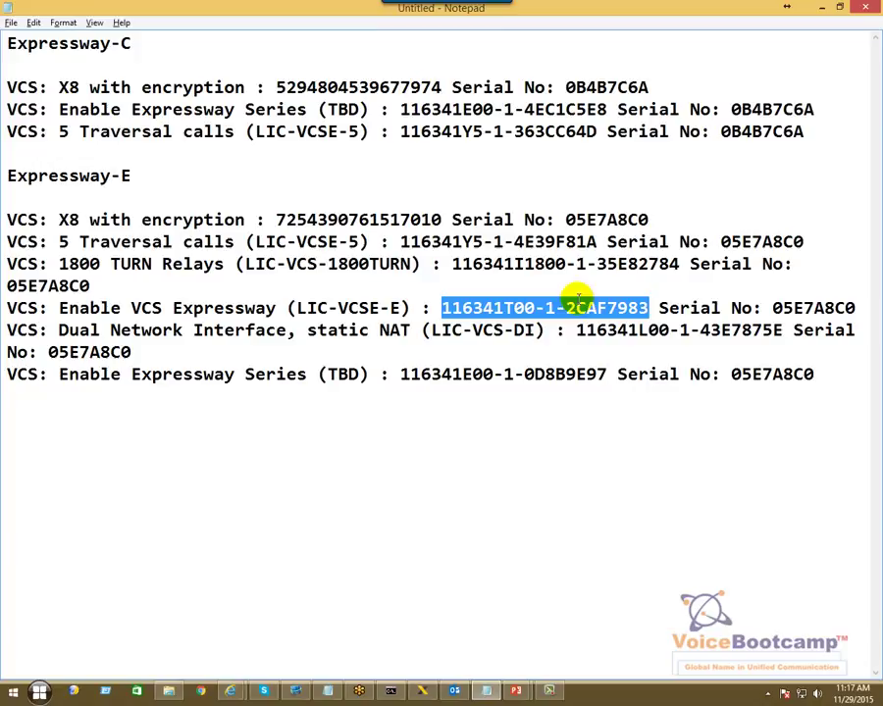
key(alt+Tab)
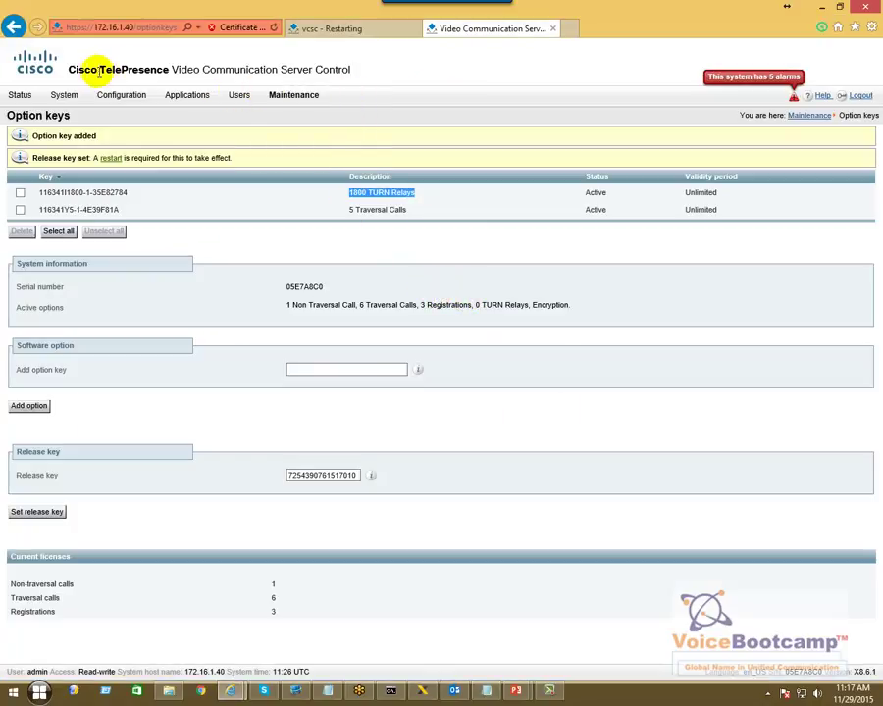
drag(65, 70, 345, 72)
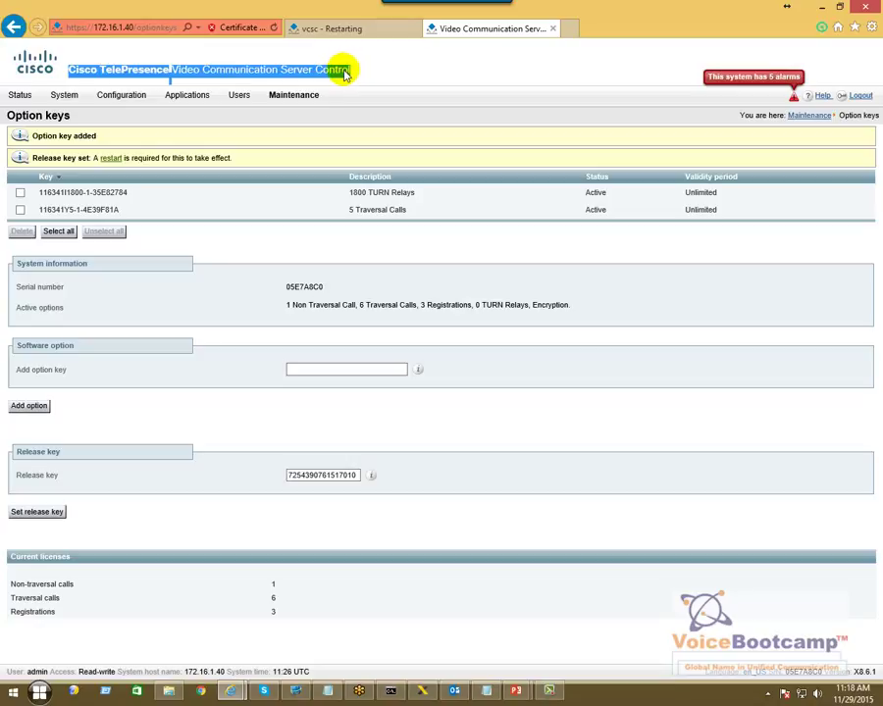
click(336, 369)
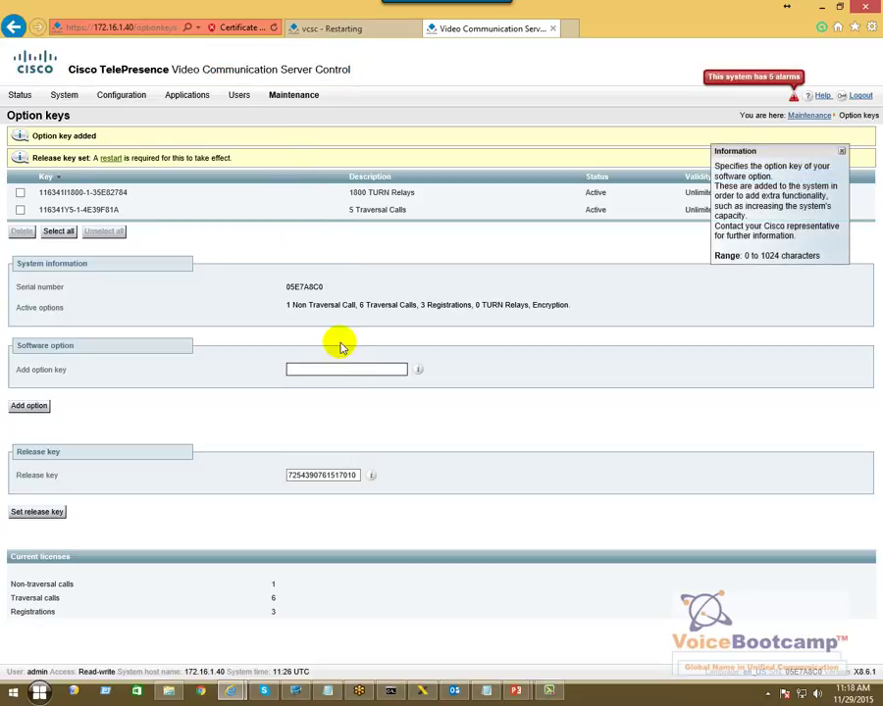
click(32, 406)
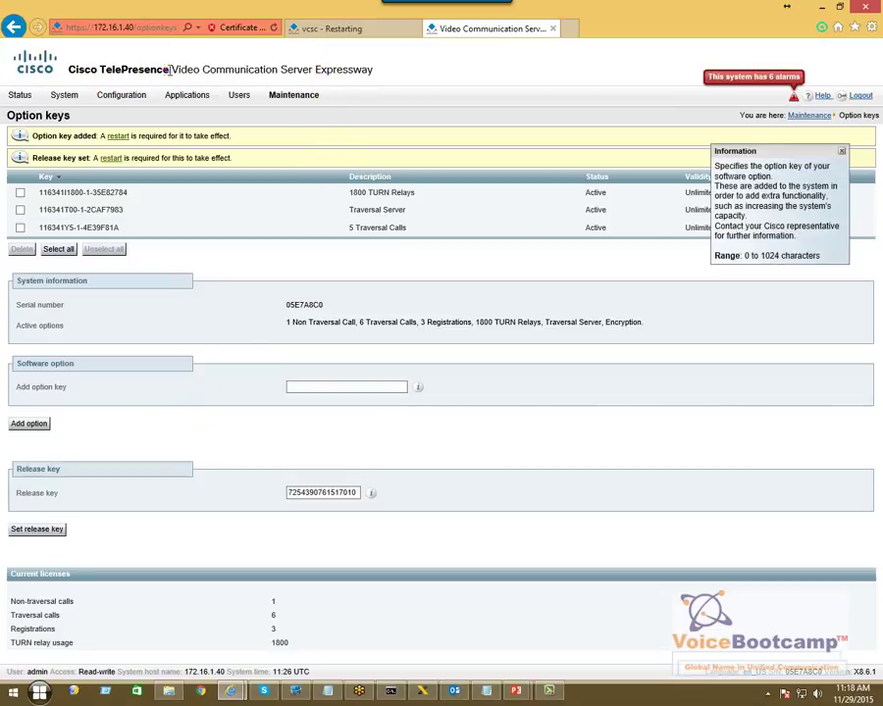
drag(170, 69, 390, 74)
click(427, 305)
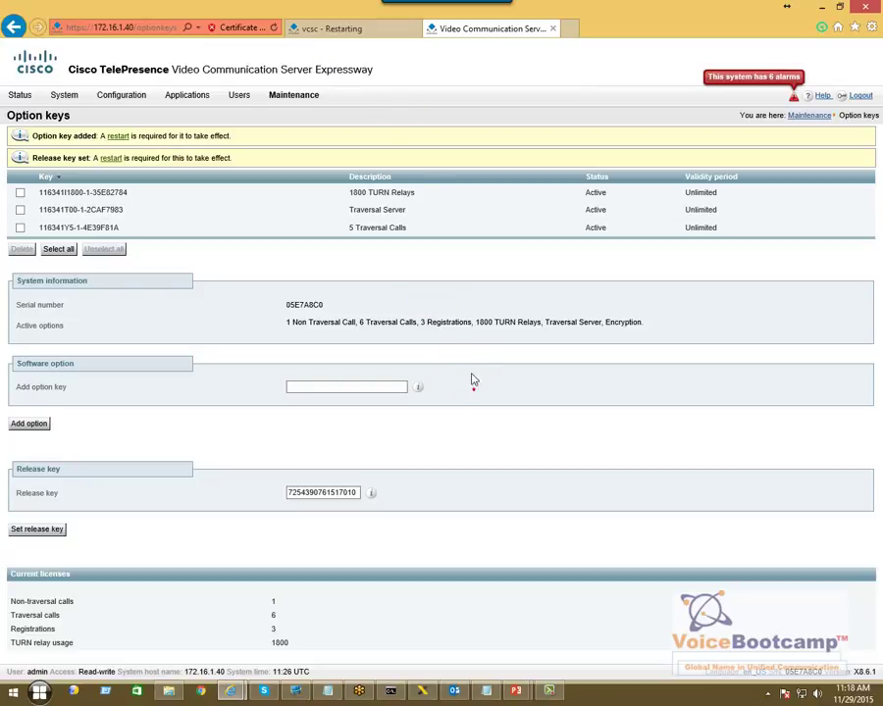
drag(413, 331, 416, 321)
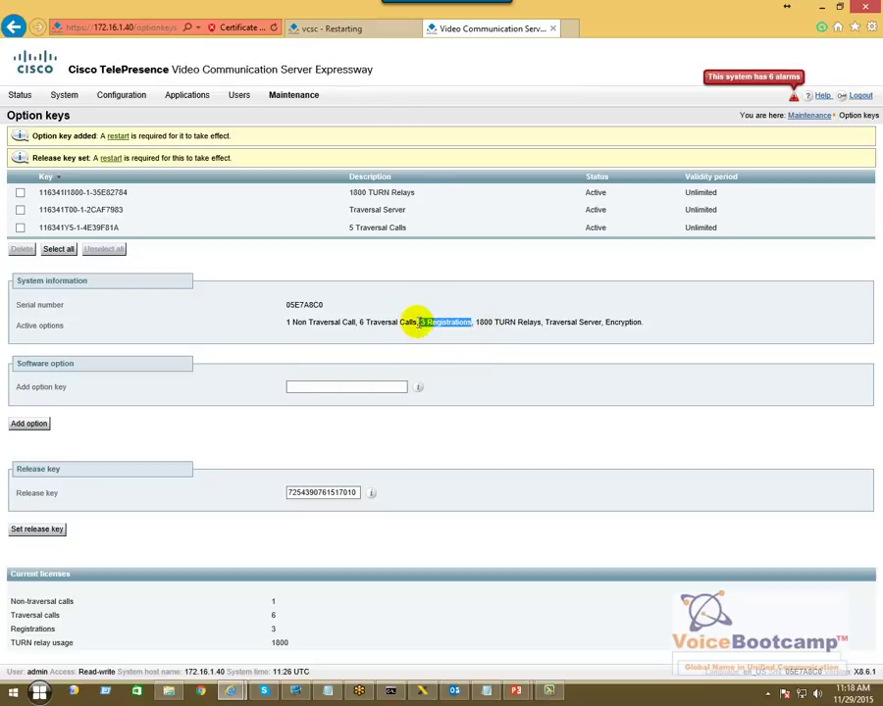
drag(341, 322, 281, 323)
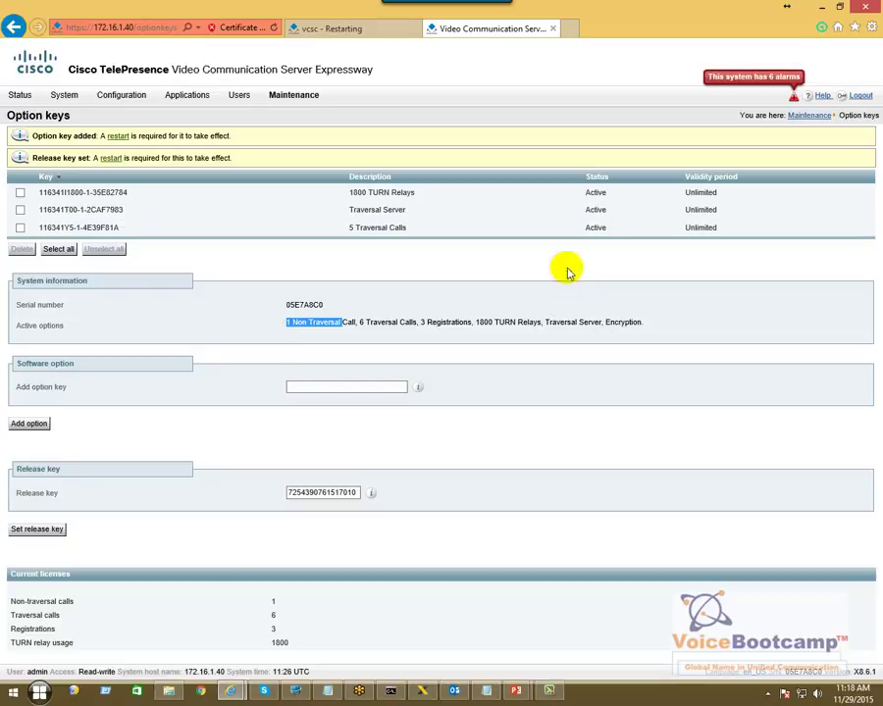
- Add the Dual Network Interface key, activating Advanced Networking alongside Traversal Server
key(alt+Tab)
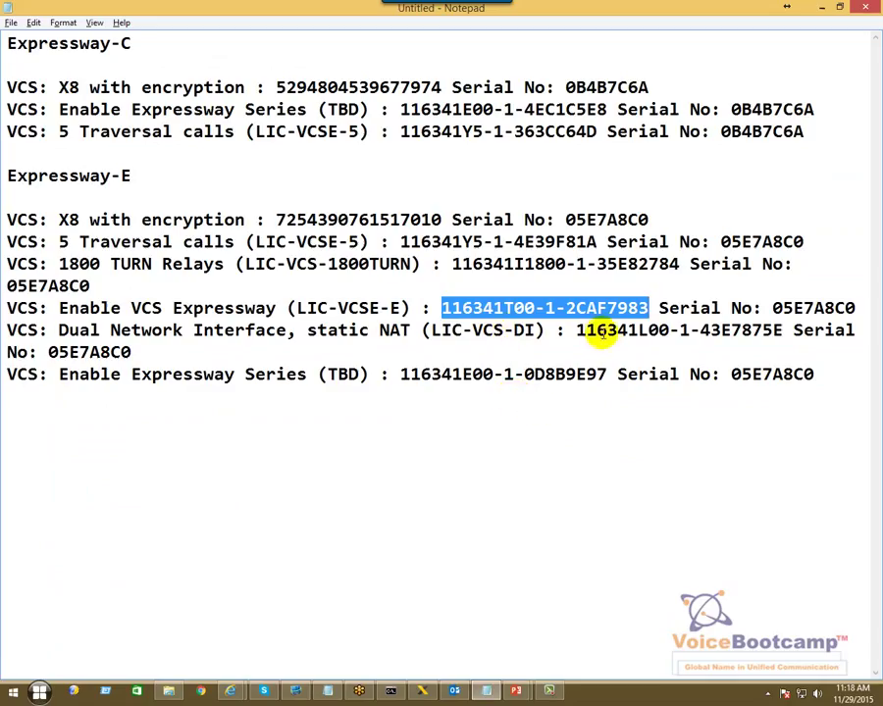
drag(577, 331, 774, 331)
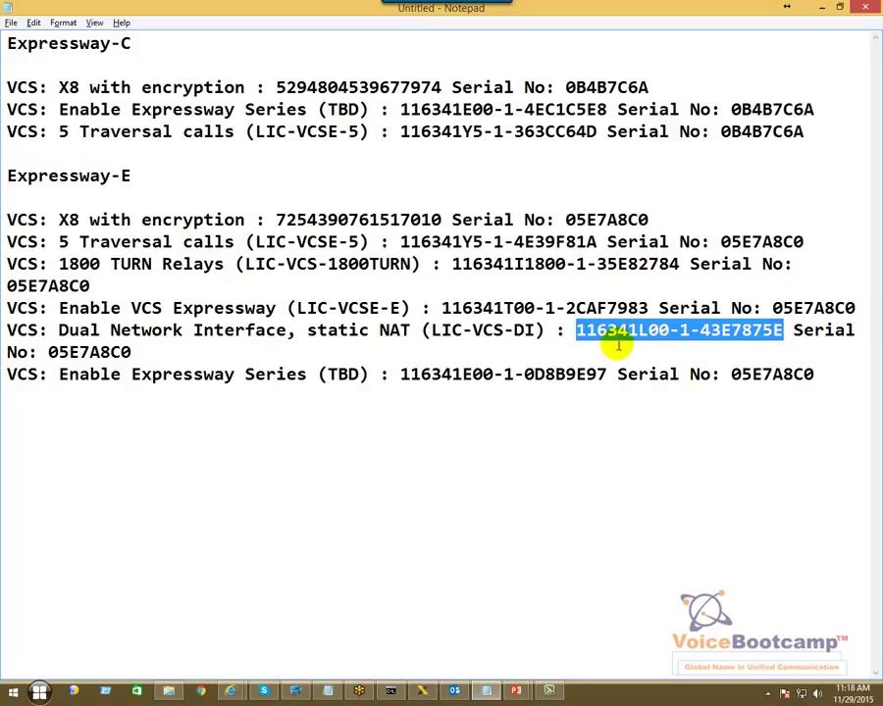
key(alt+Tab)
click(349, 387)
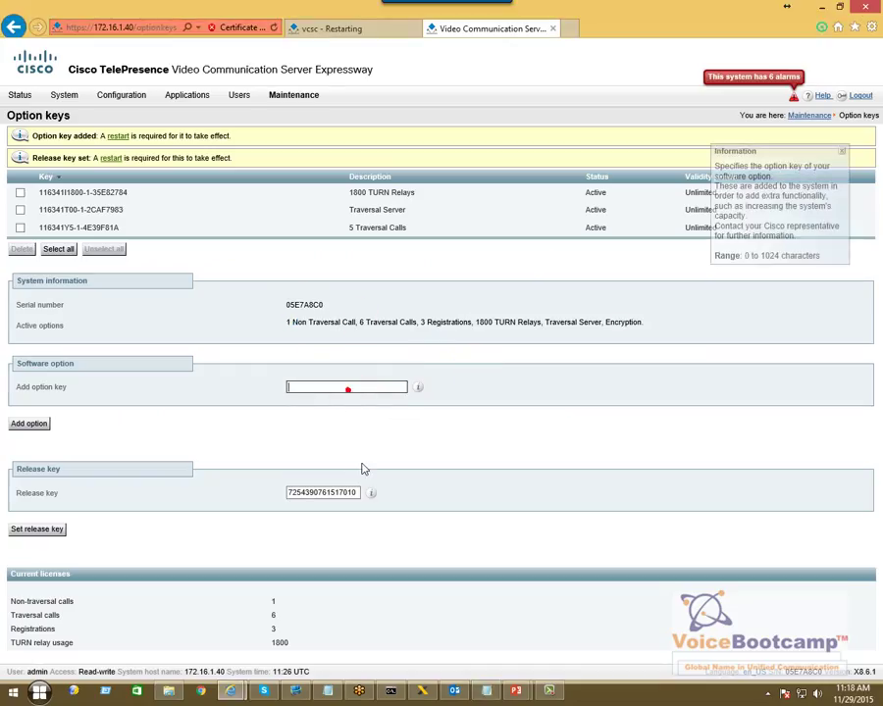
click(28, 424)
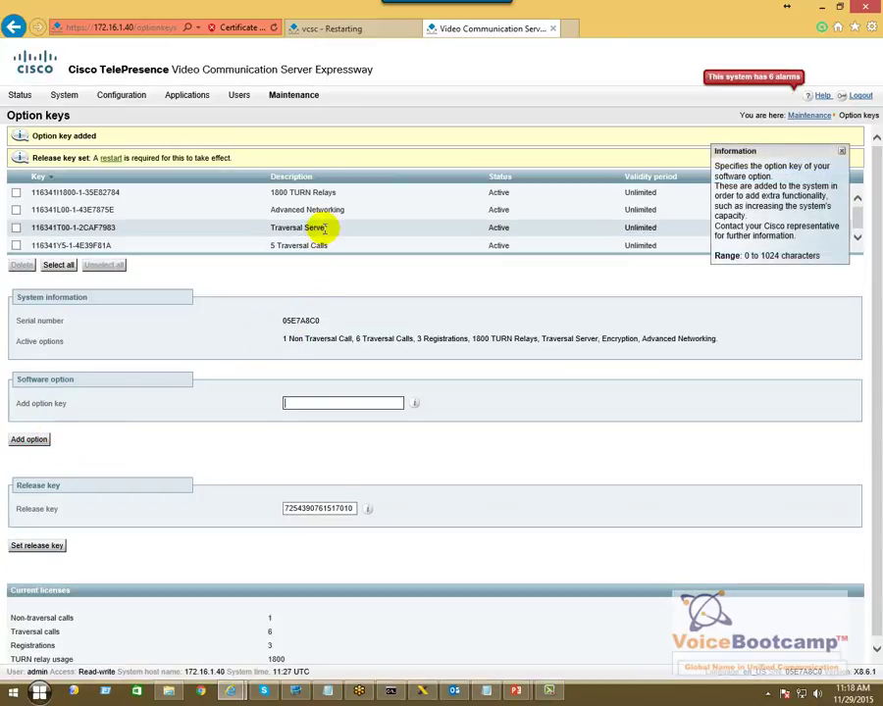
triple_click(332, 229)
drag(263, 209, 351, 211)
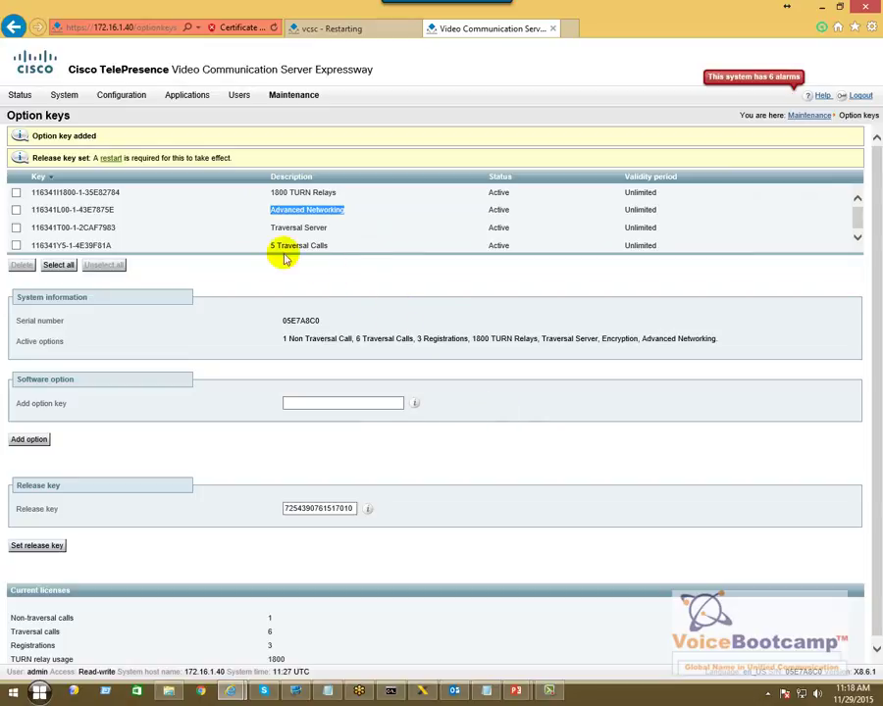
- Copy the Enable Expressway Series key from Notepad into the new option key field
key(alt+Tab)
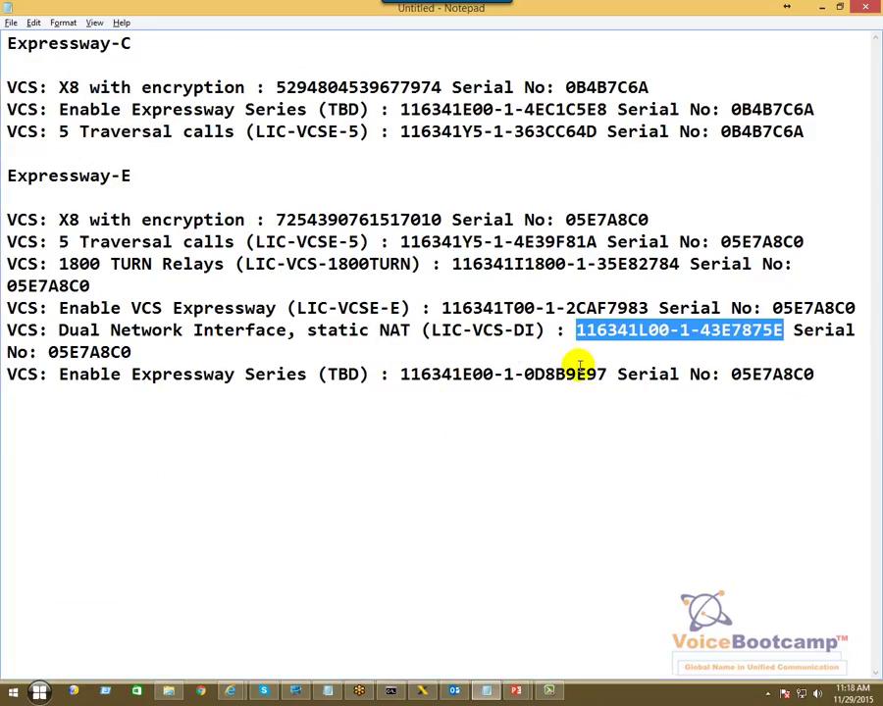
drag(599, 374, 410, 374)
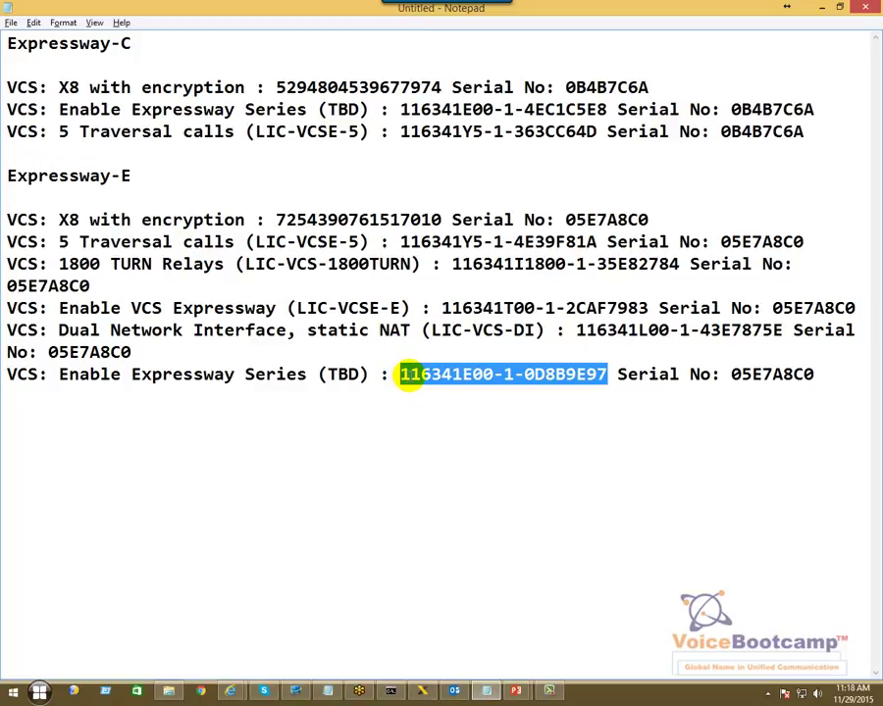
key(ctrl+c)
key(alt+Tab)
click(320, 402)
key(ctrl+v)
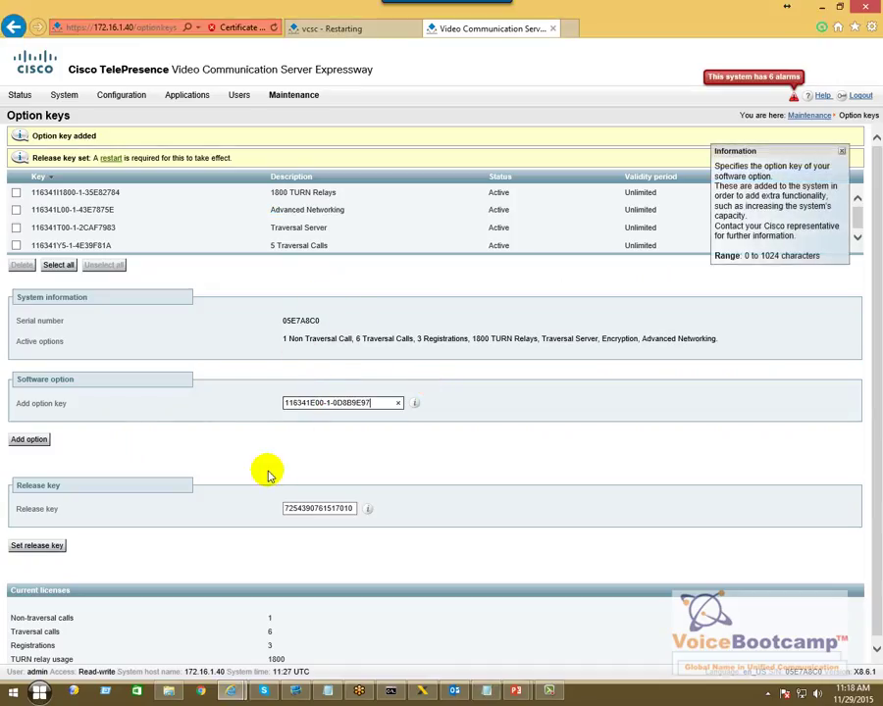
- Add the Expressway Series key, then restart the 172.16.1.40 Expressway-E server
click(24, 440)
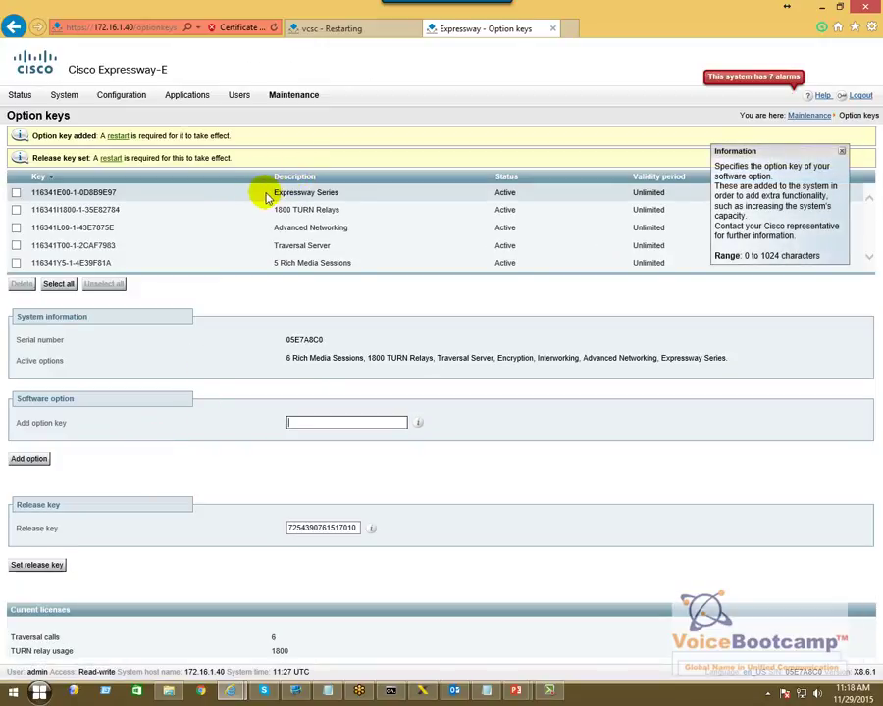
drag(265, 197, 326, 193)
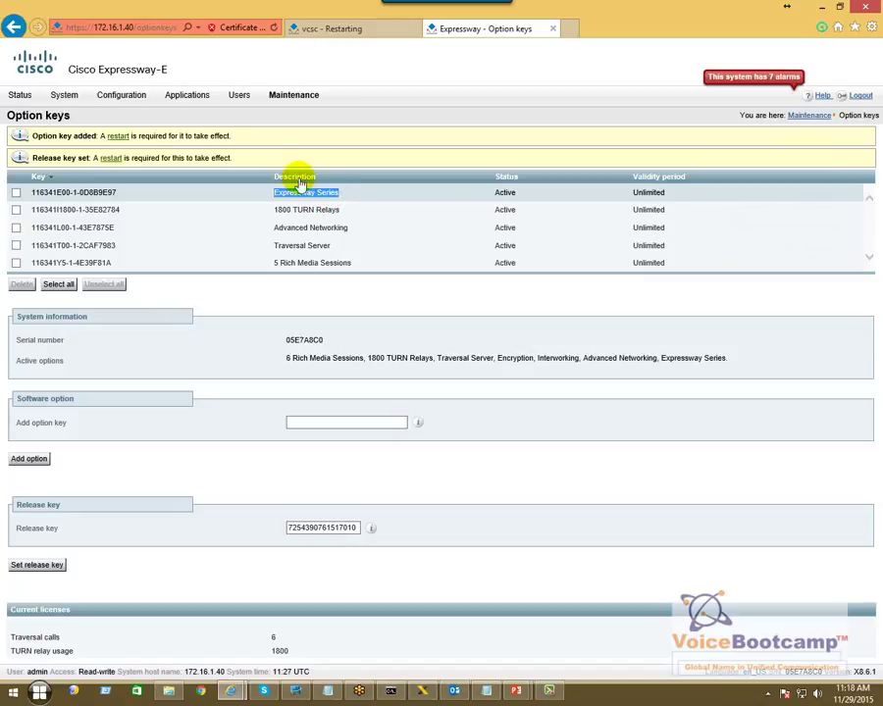
click(115, 138)
key(alt+Tab)
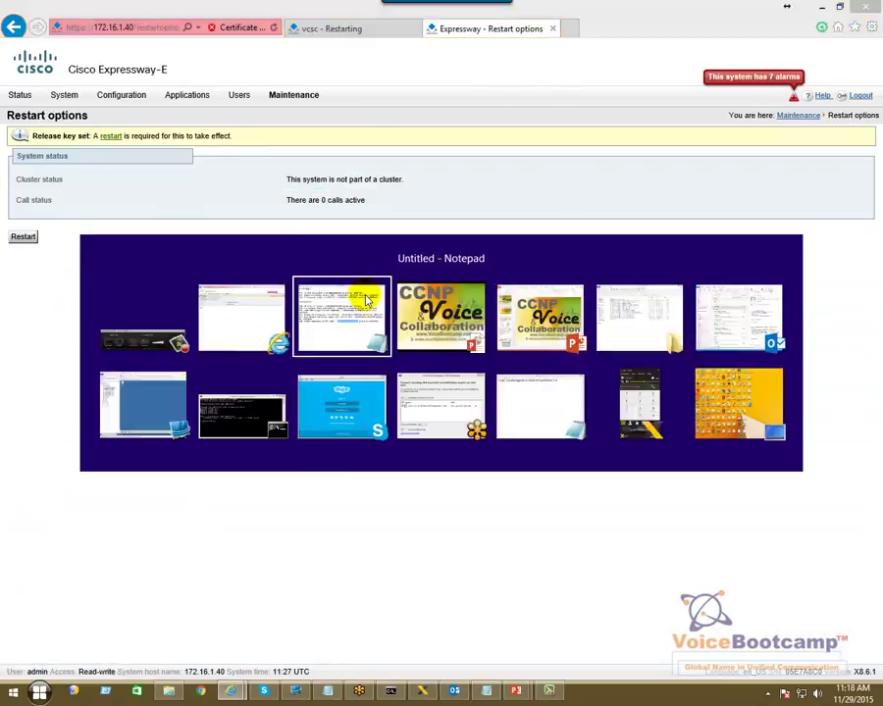
key(alt+Tab)
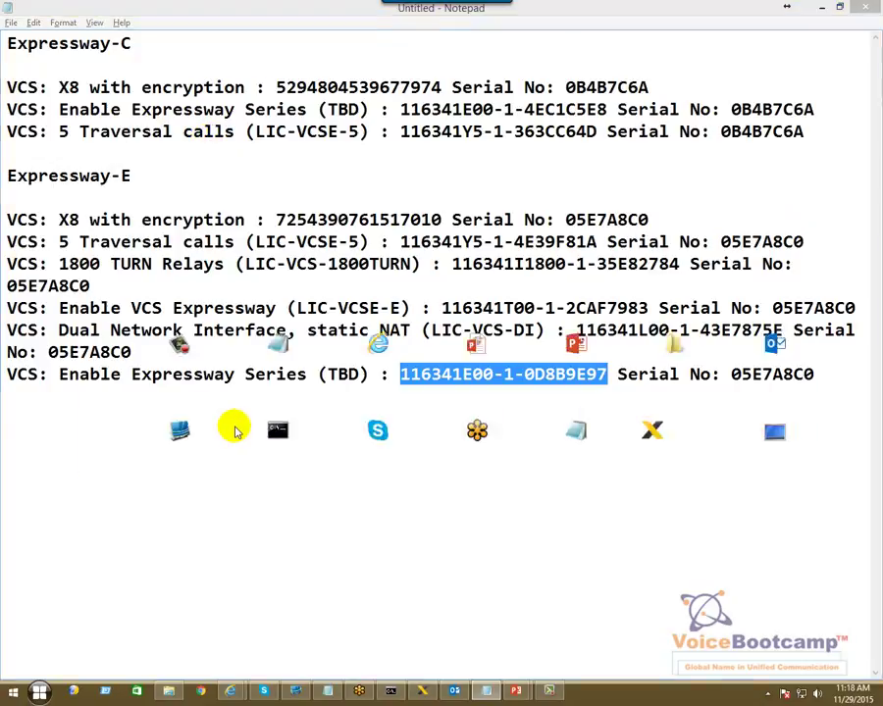
click(22, 236)
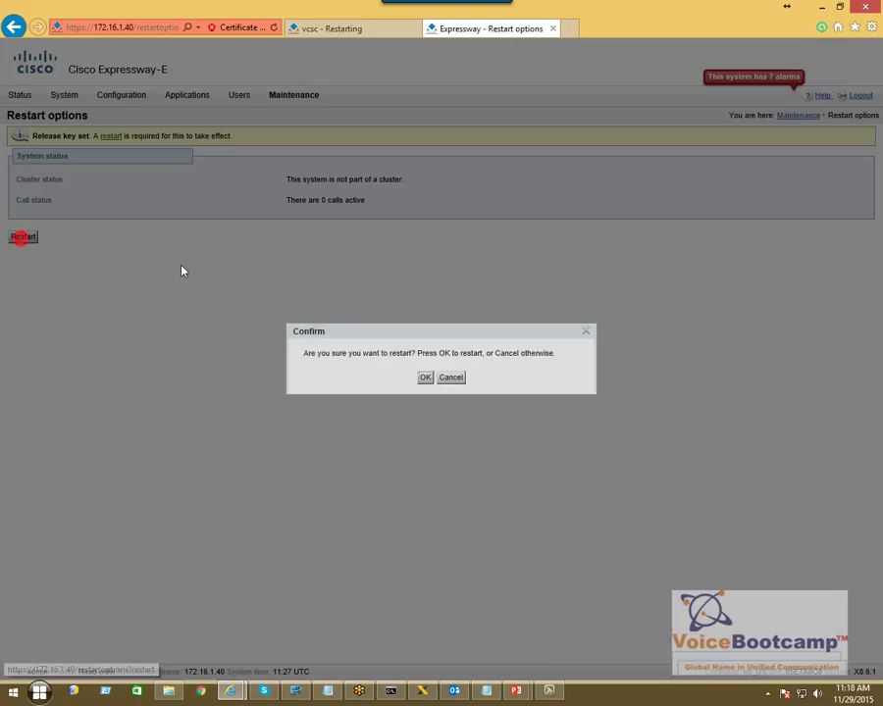
- Confirm the restart and monitor both the Expressway-C and Expressway-E restart progress
click(426, 379)
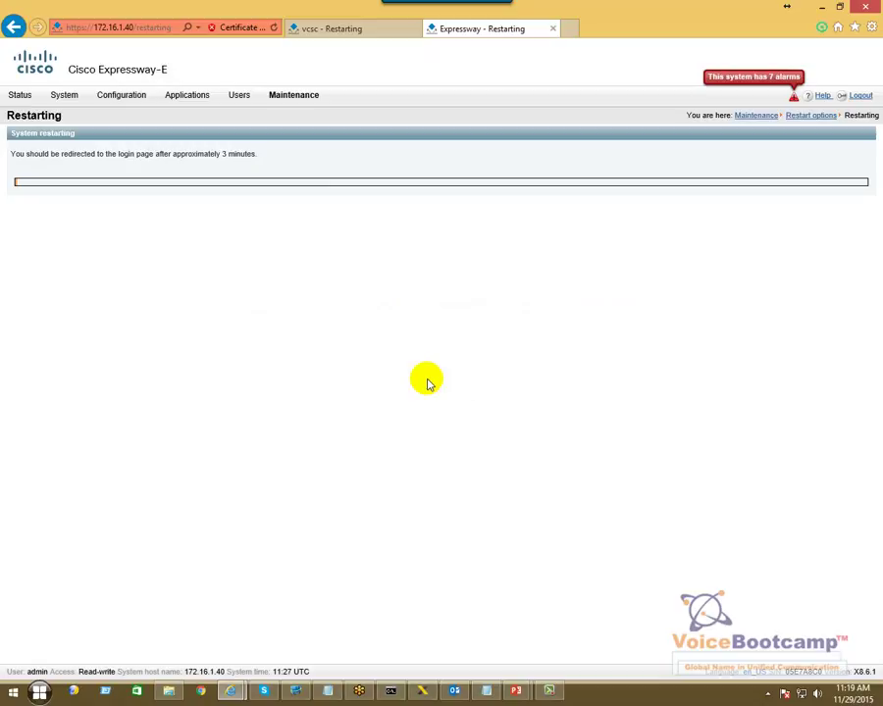
click(359, 33)
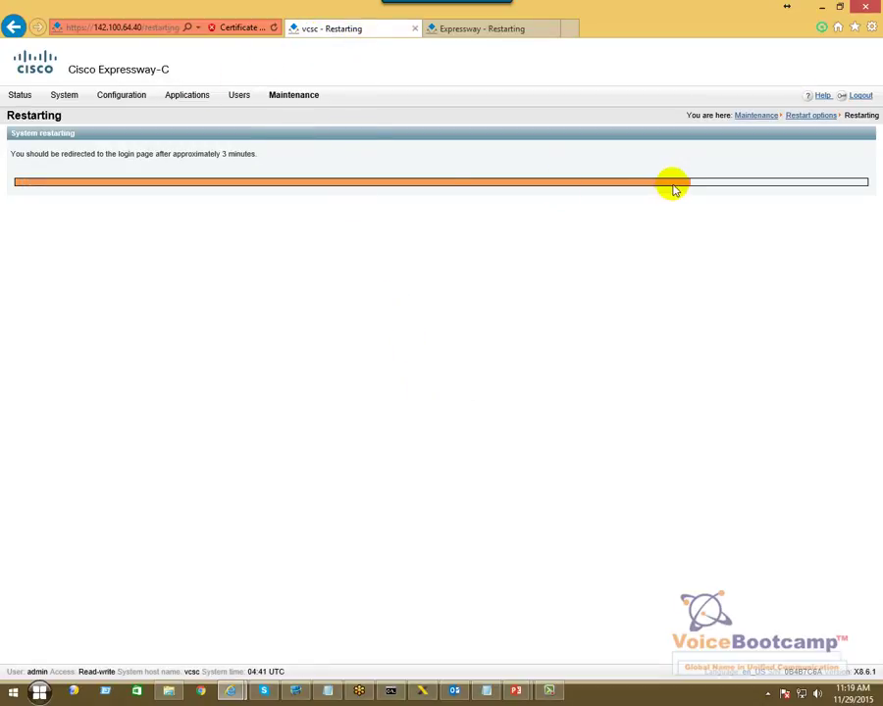
click(469, 31)
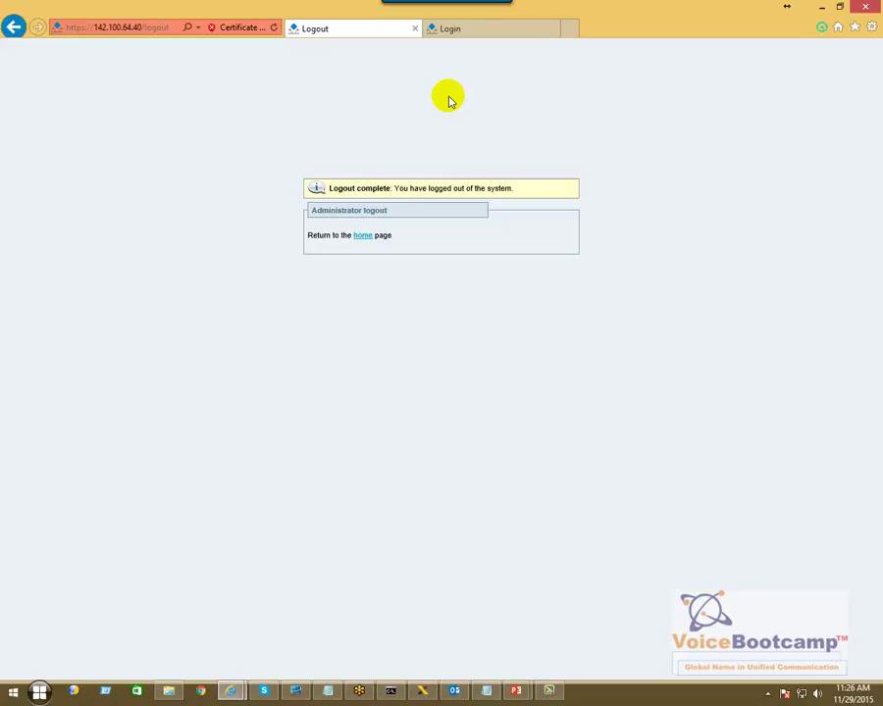
- Log in to the 142.100.64.40 Expressway-C as admin and check its overview
click(361, 236)
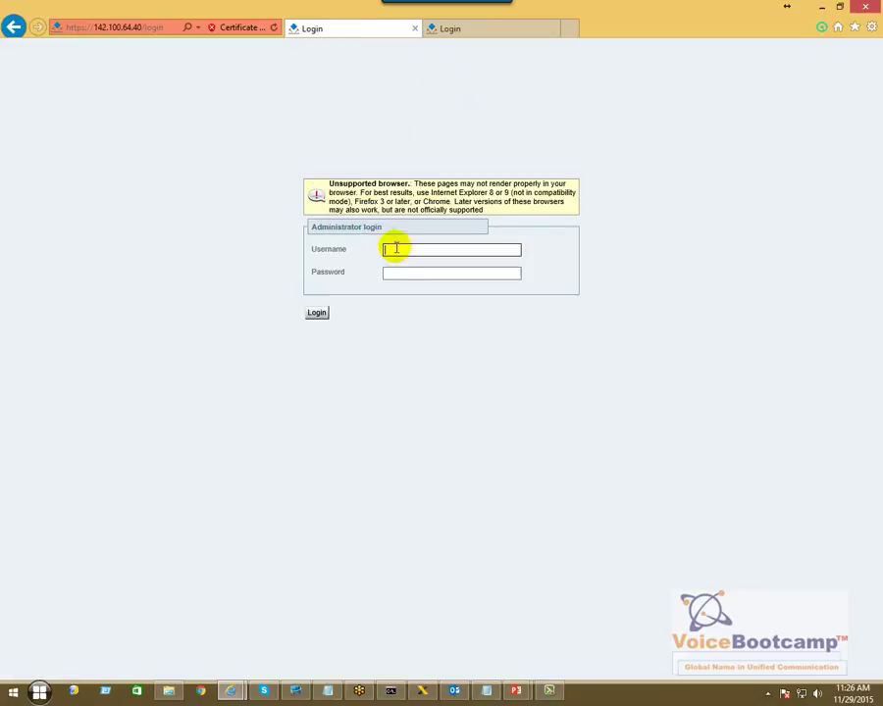
text(admin)
key(Tab)
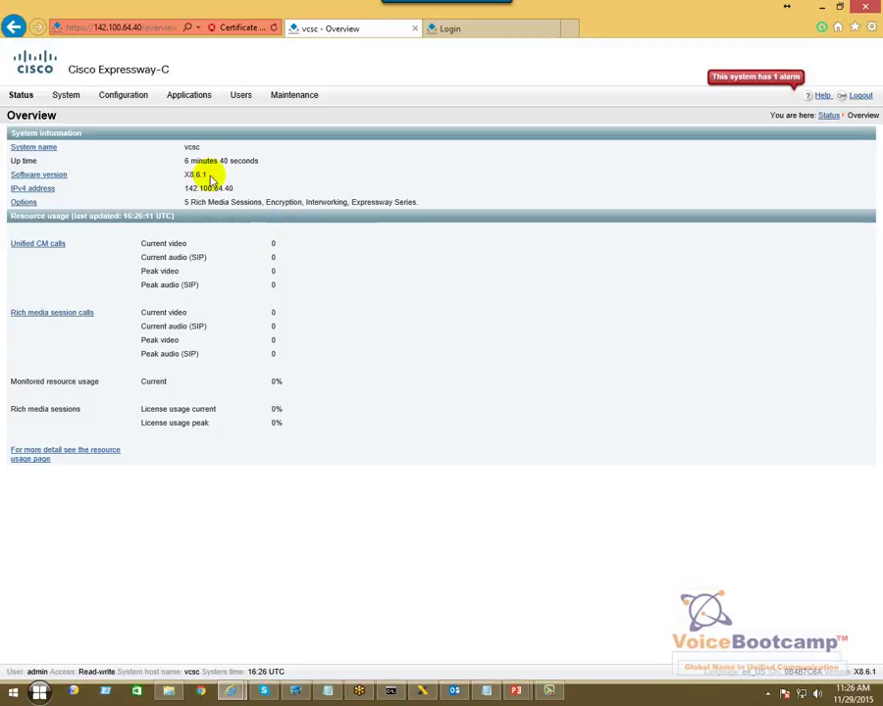
drag(181, 188, 412, 209)
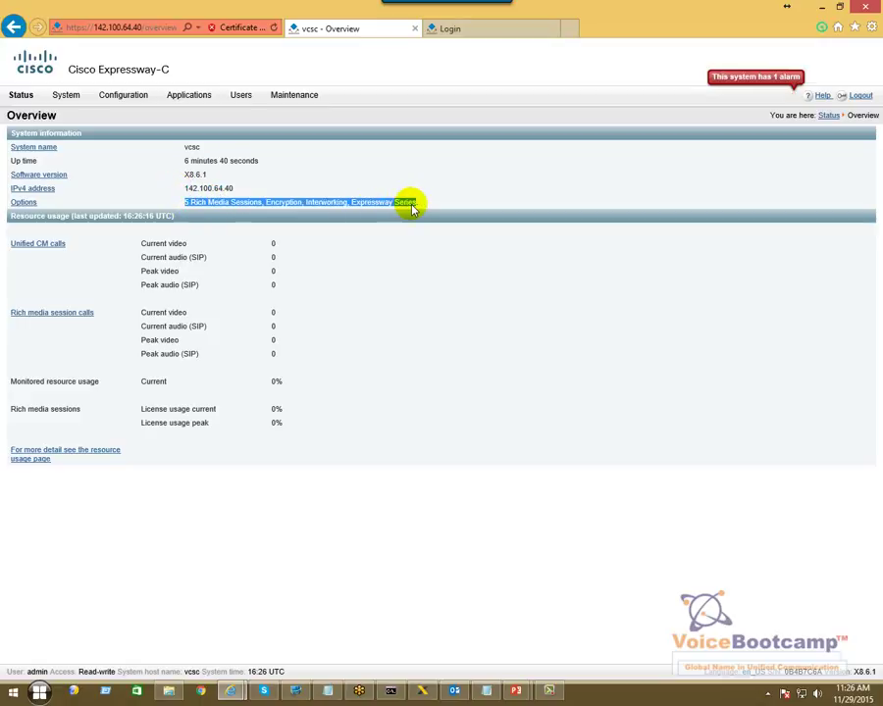
- Log in to the 172.16.1.40 Expressway-E as admin and review its overview options
click(450, 29)
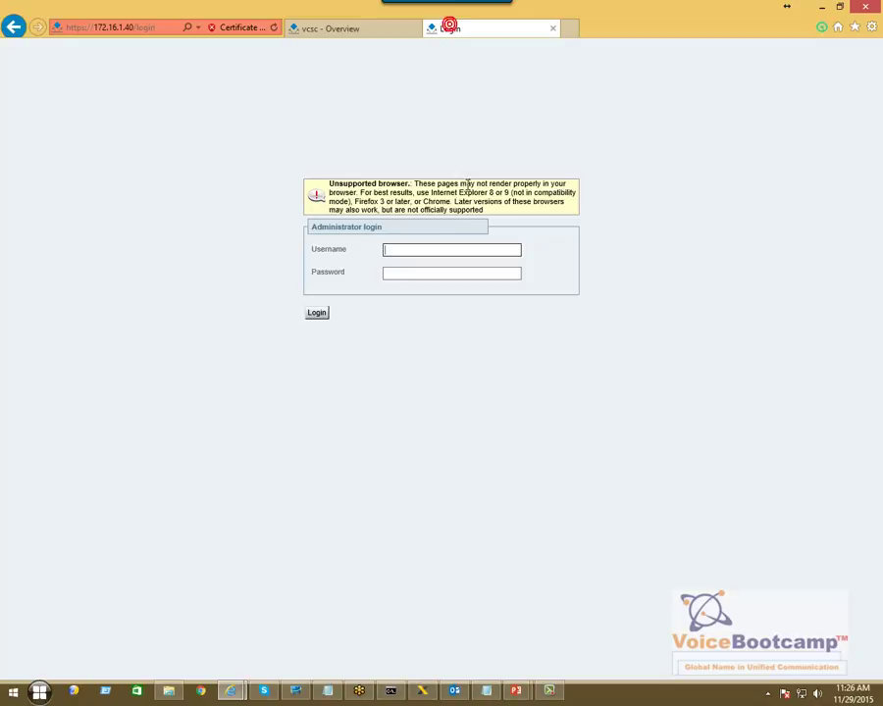
click(368, 33)
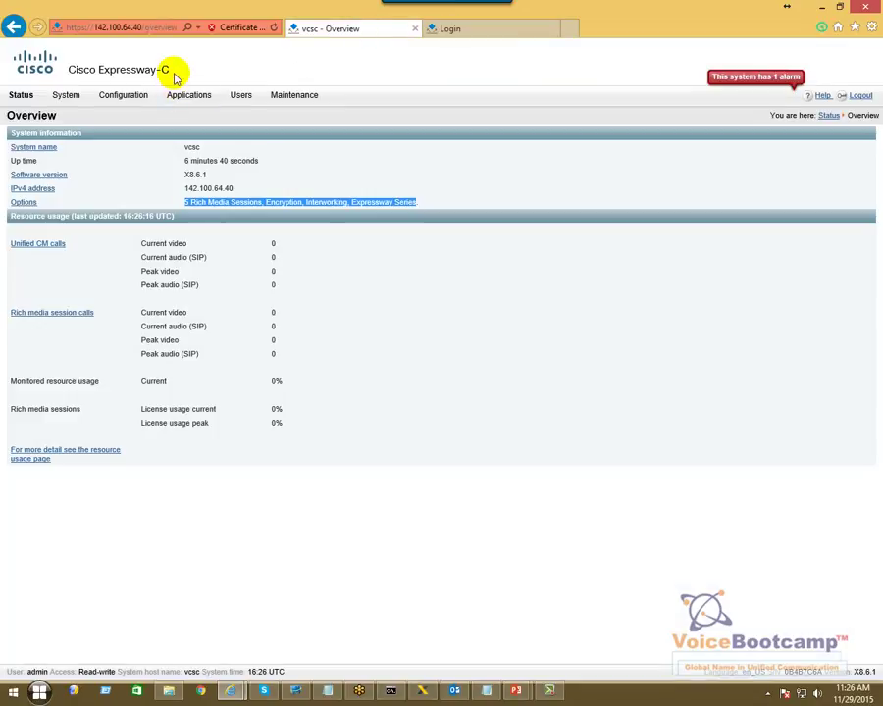
drag(170, 70, 98, 70)
click(485, 29)
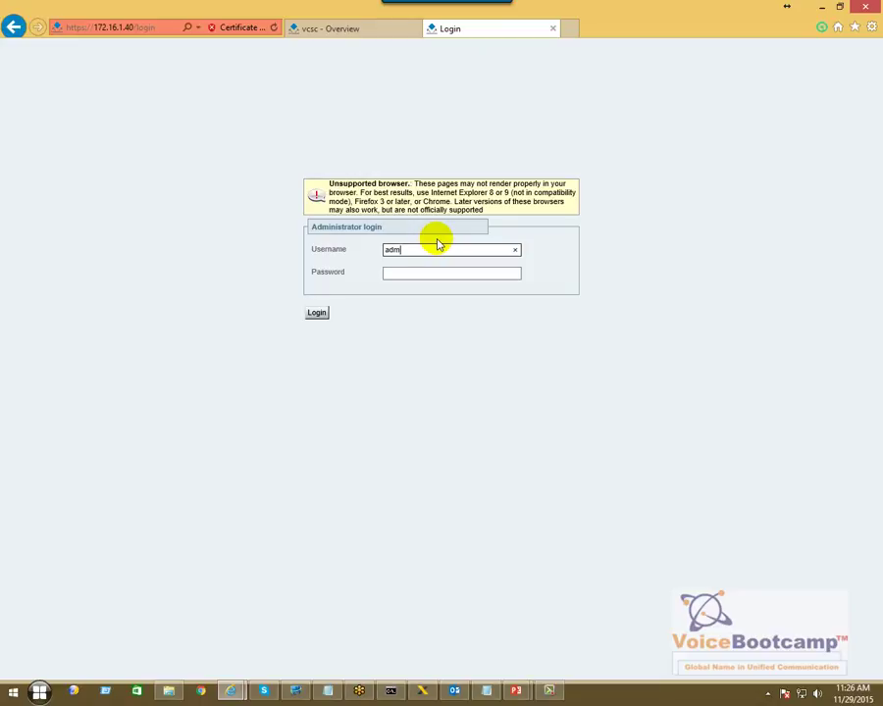
text(admin)
key(Tab)
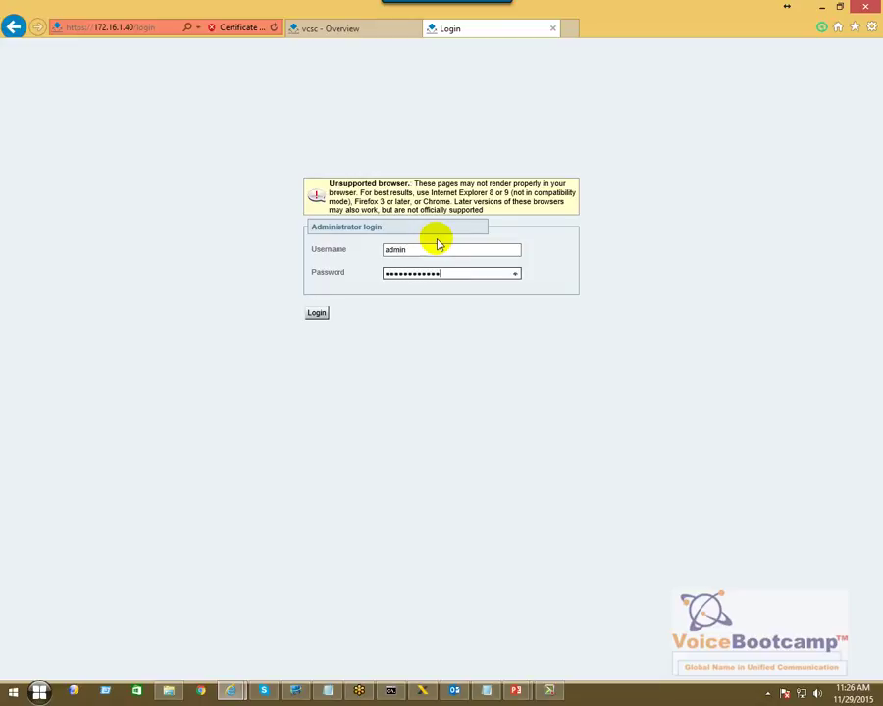
key(Return)
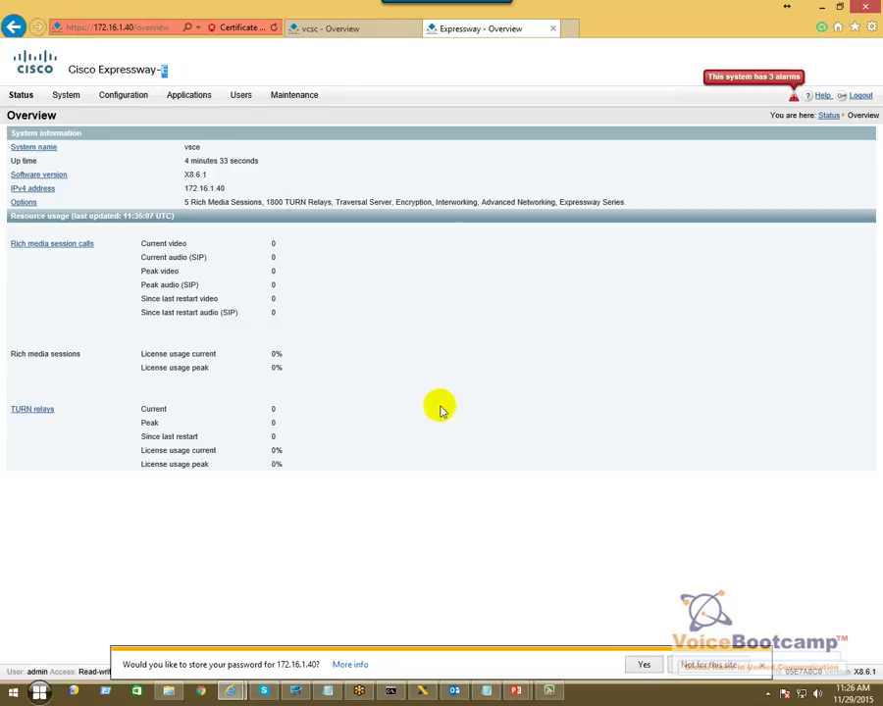
click(760, 665)
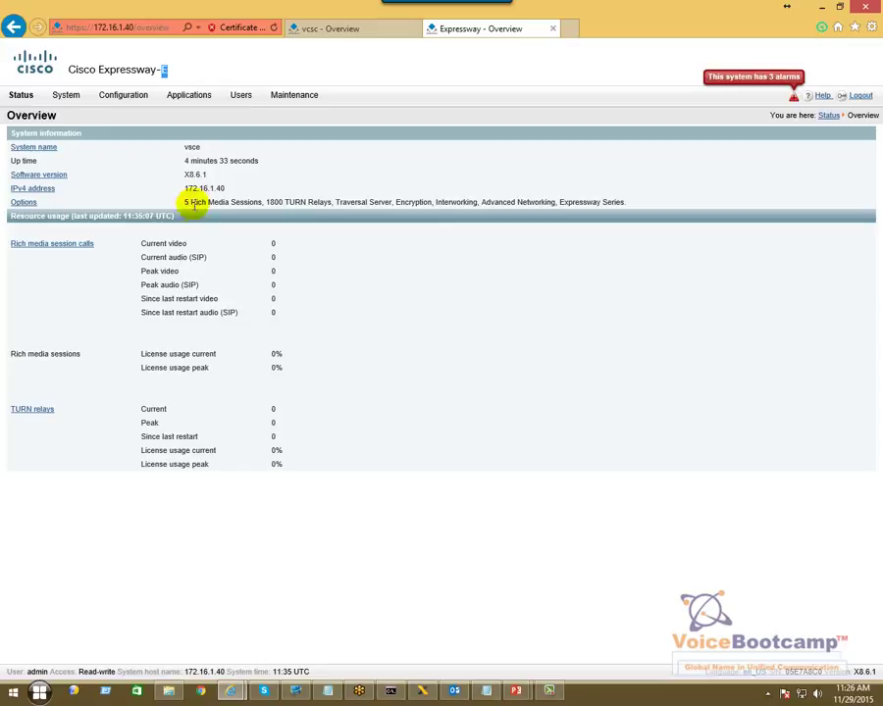